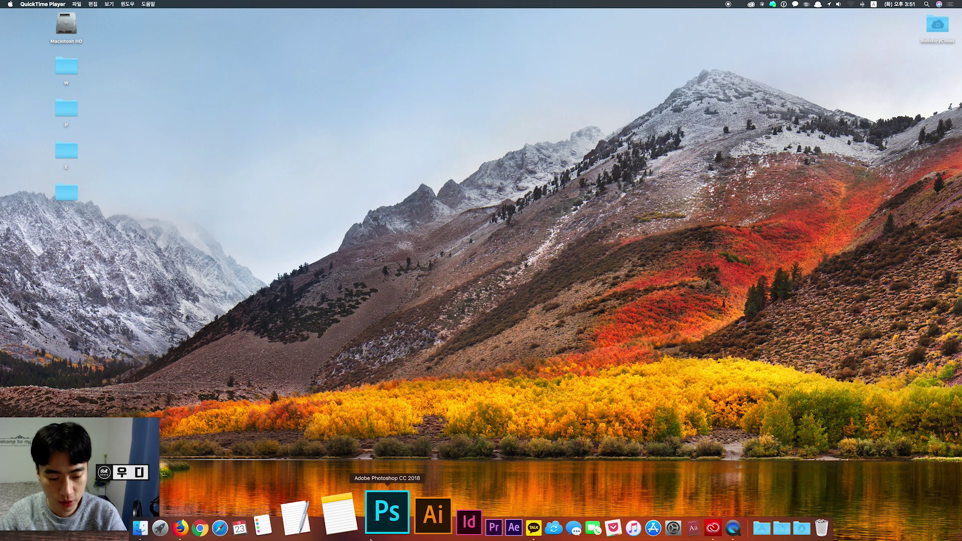
Launch Photoshop CC 2018 from the Dock
click(377, 537)
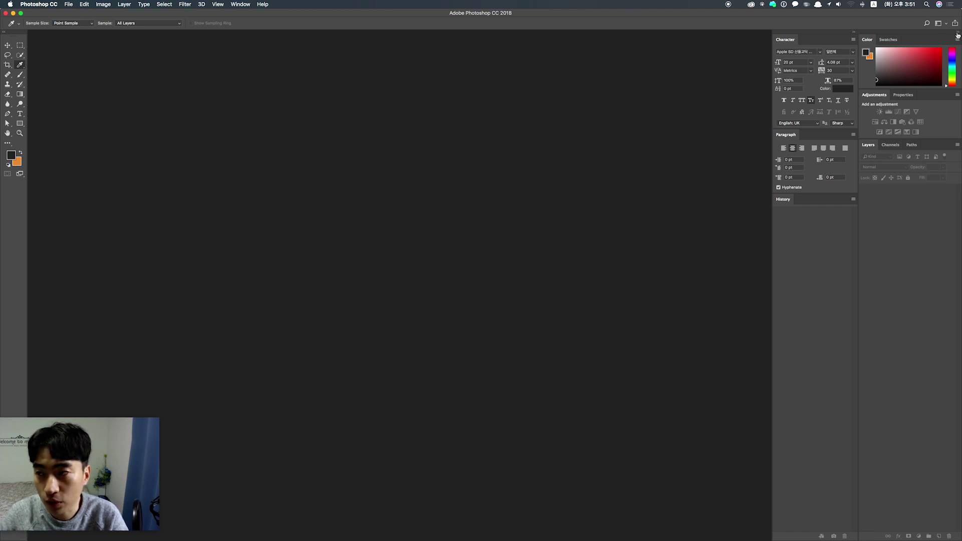
click(958, 33)
click(913, 33)
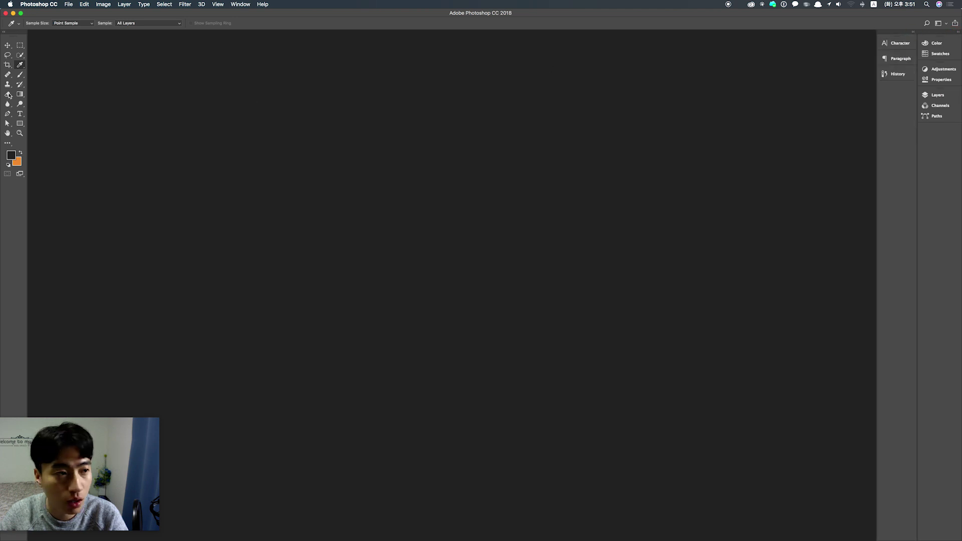
click(2, 34)
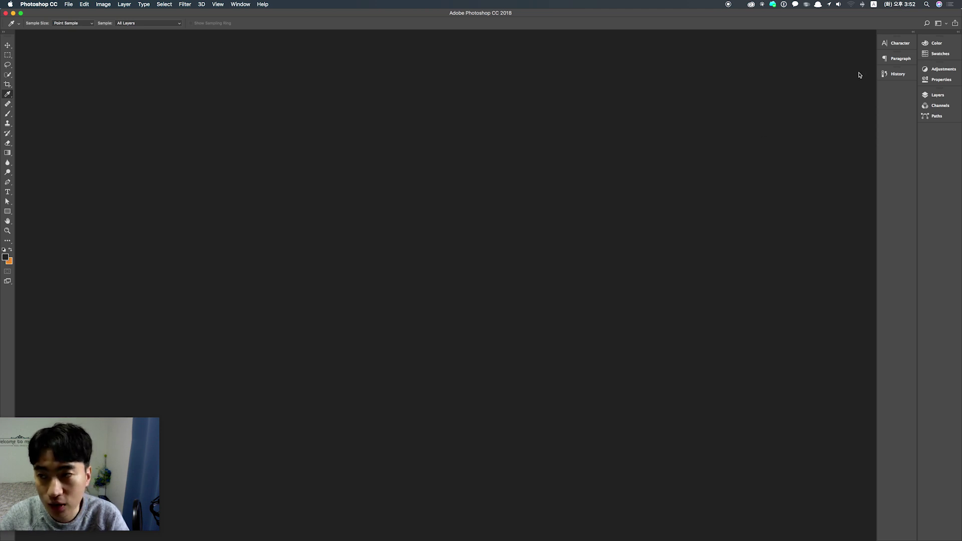
drag(897, 43, 745, 106)
drag(897, 74, 696, 224)
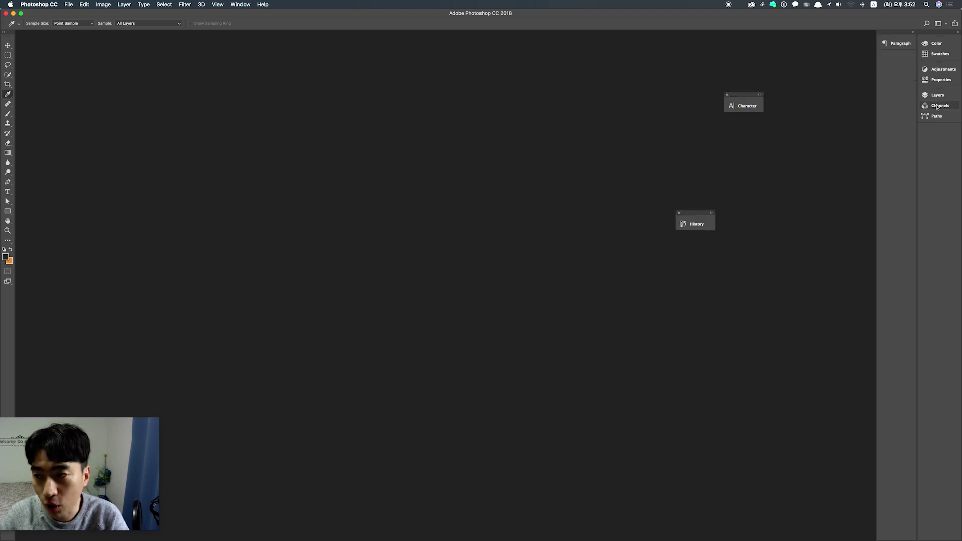
drag(936, 109, 674, 153)
drag(942, 70, 739, 128)
drag(899, 43, 767, 89)
click(944, 23)
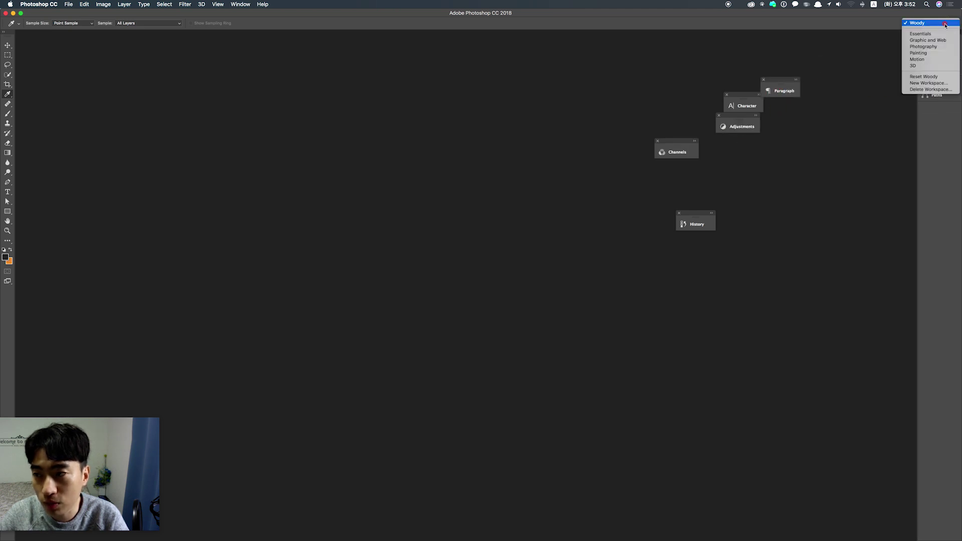
click(933, 76)
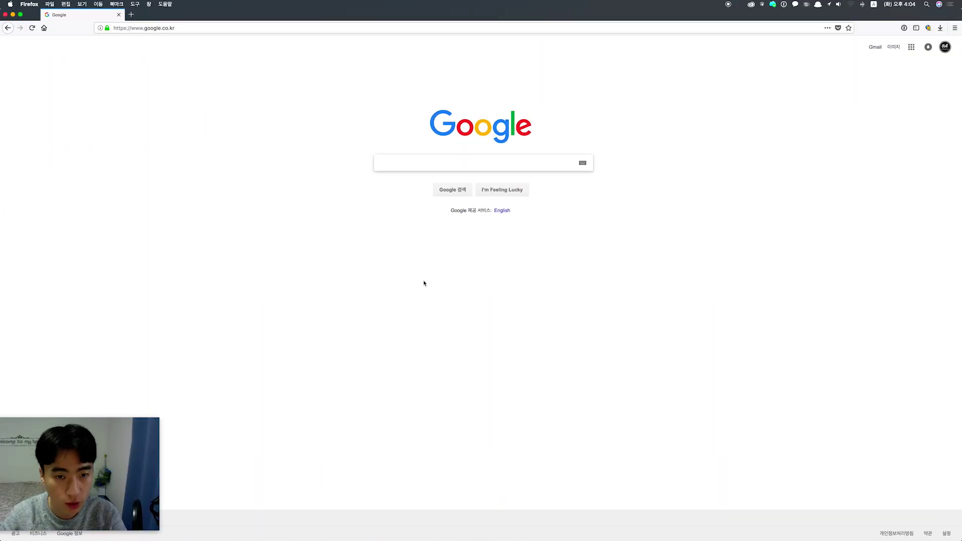
Search for gtq, open the GTQ introduction page on gtq.or.kr, then return to Photoshop
text(gtq)
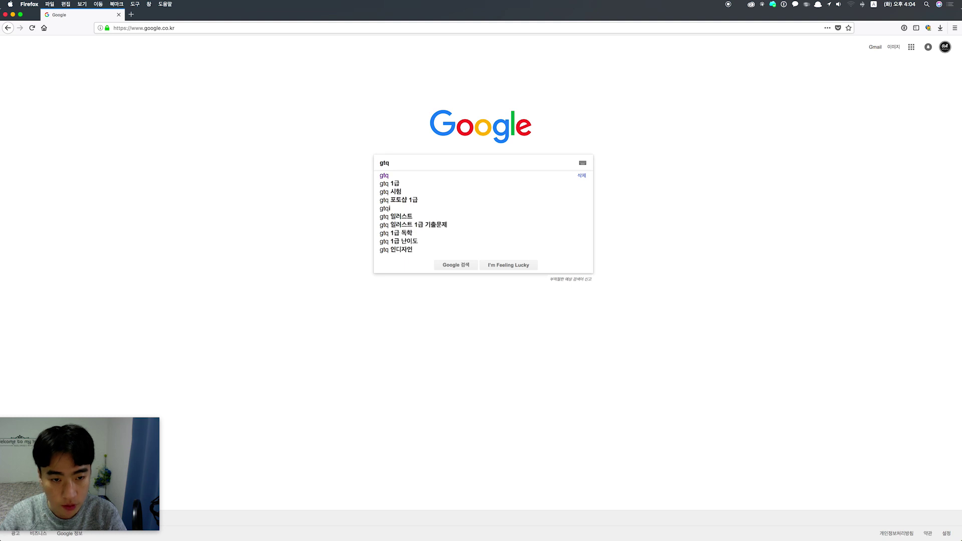
key(Return)
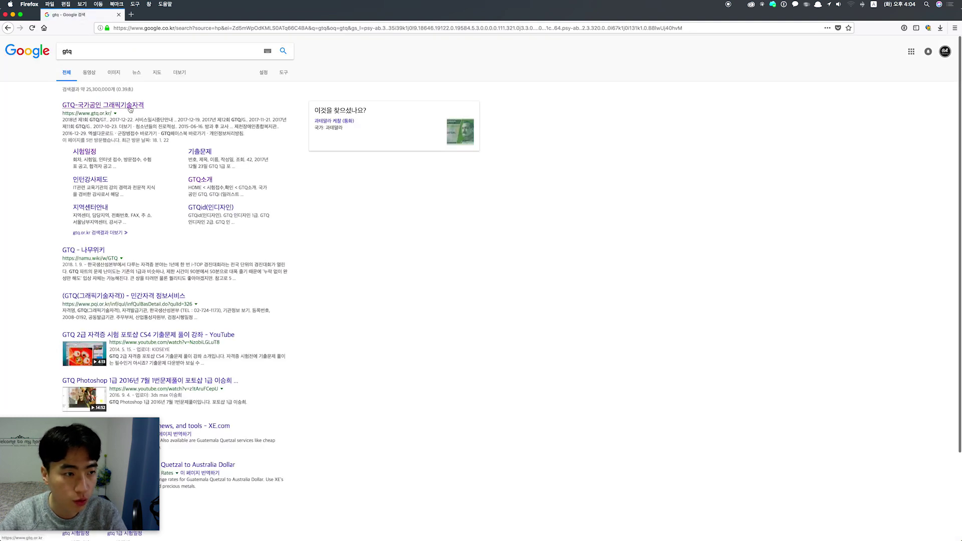
click(130, 107)
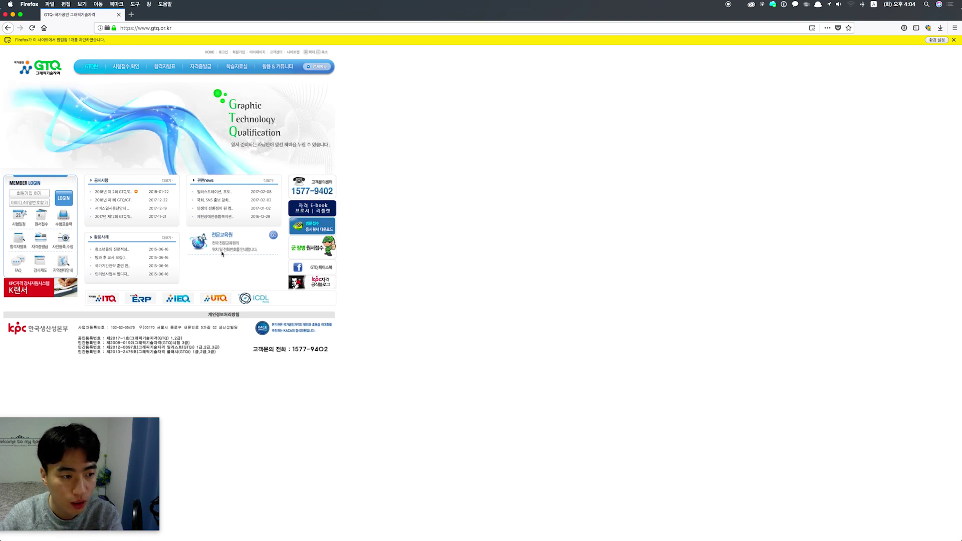
mouse_move(91, 66)
click(80, 83)
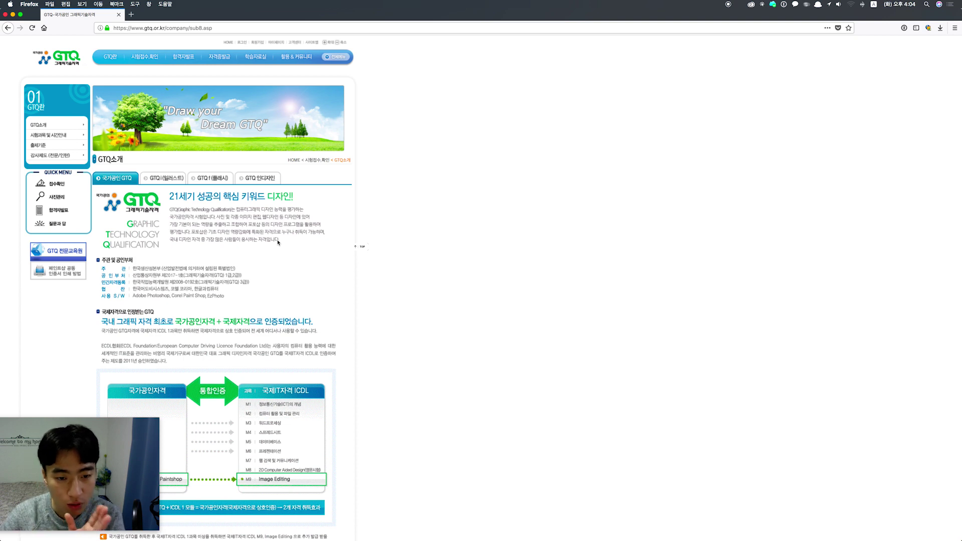
key(super+Tab)
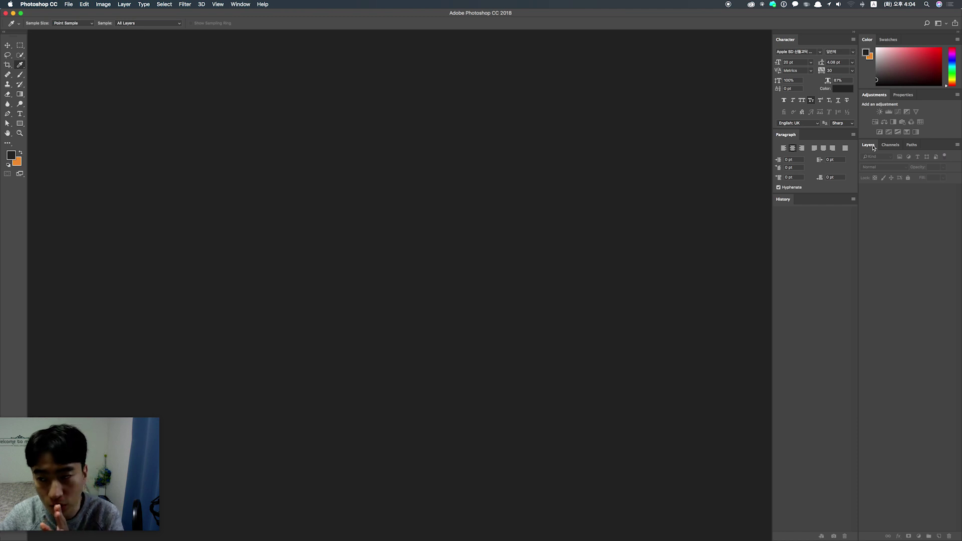
Float the Character panel out of the dock and switch to the Essentials workspace
drag(790, 38, 567, 162)
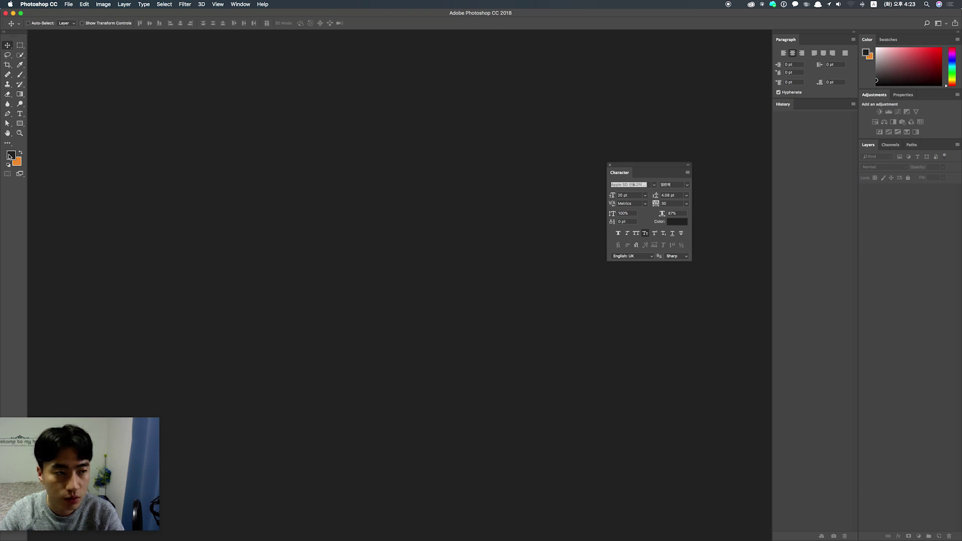
click(944, 26)
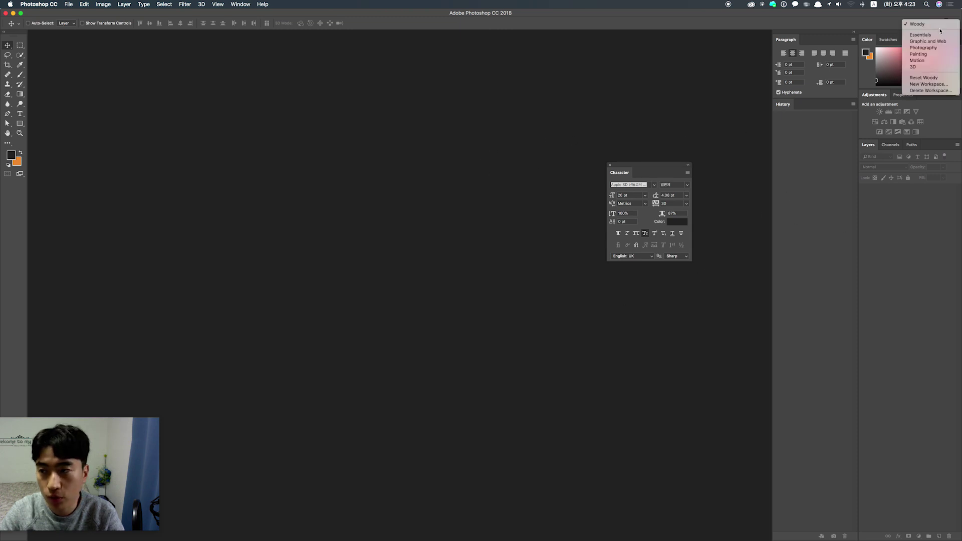
click(931, 35)
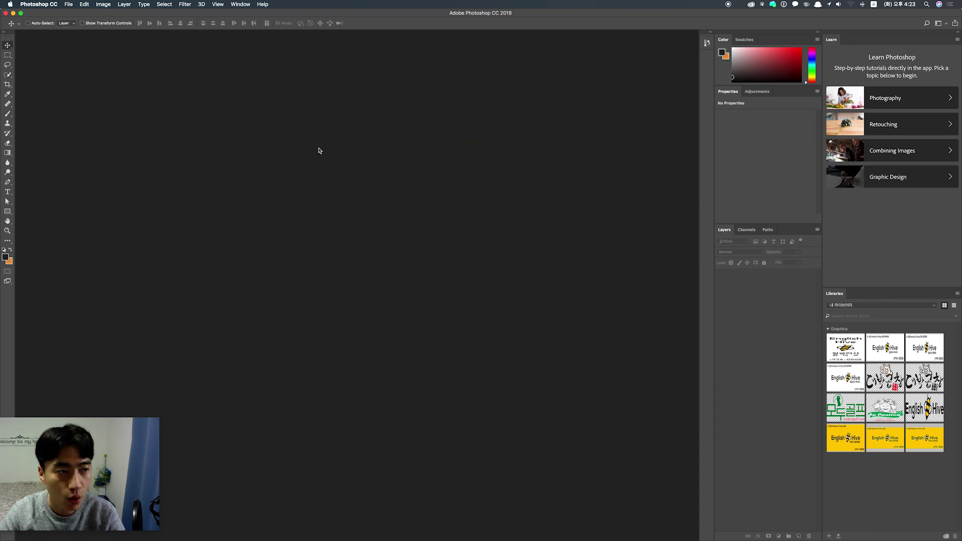
Open the desktop screenshot PNG as a new document with a single Layer 0
double_click(409, 153)
click(427, 135)
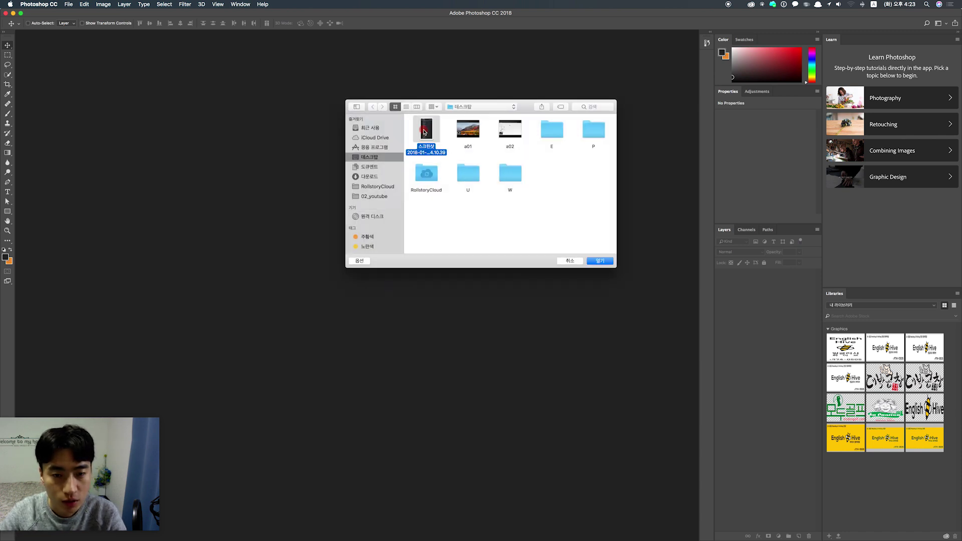
double_click(427, 134)
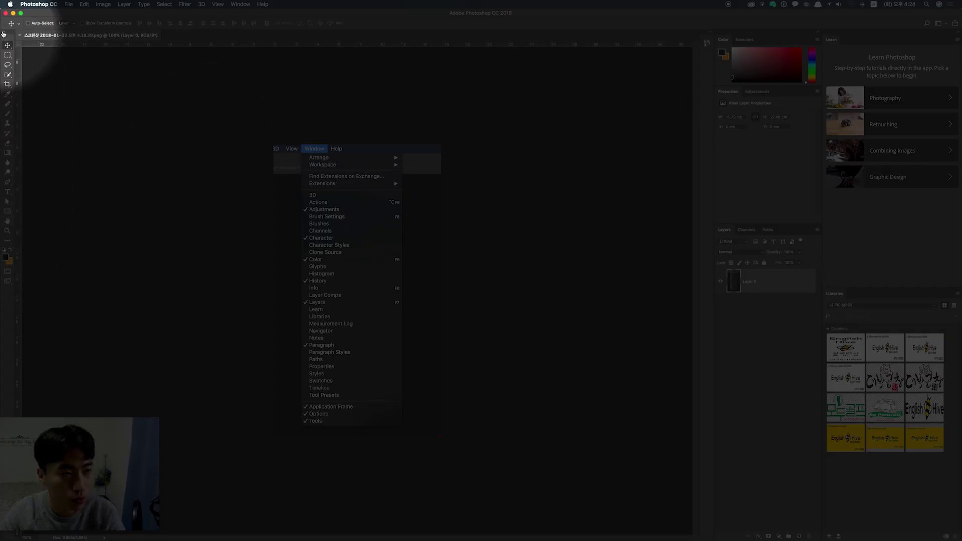
Toggle the Tools panel between one- and two-column layouts, ending at two columns
click(3, 32)
click(4, 33)
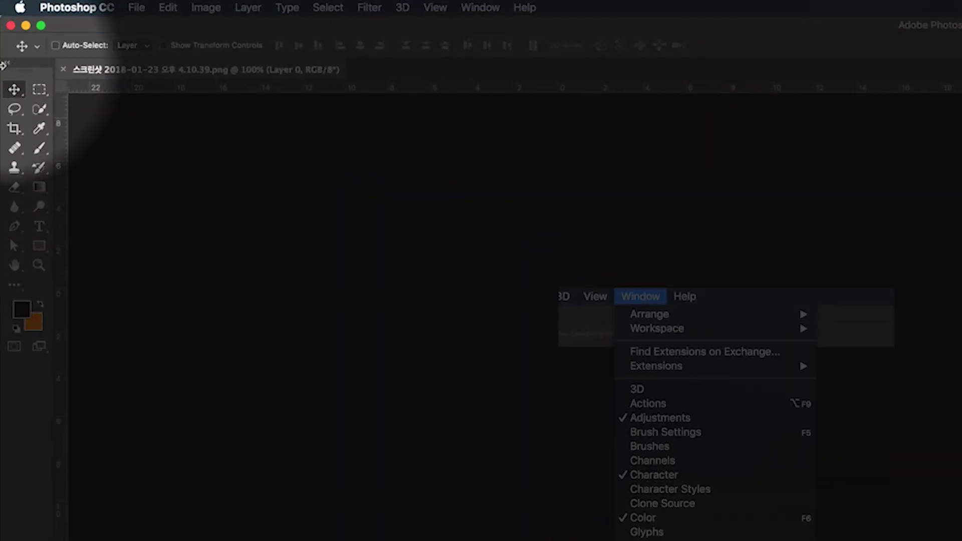
click(7, 66)
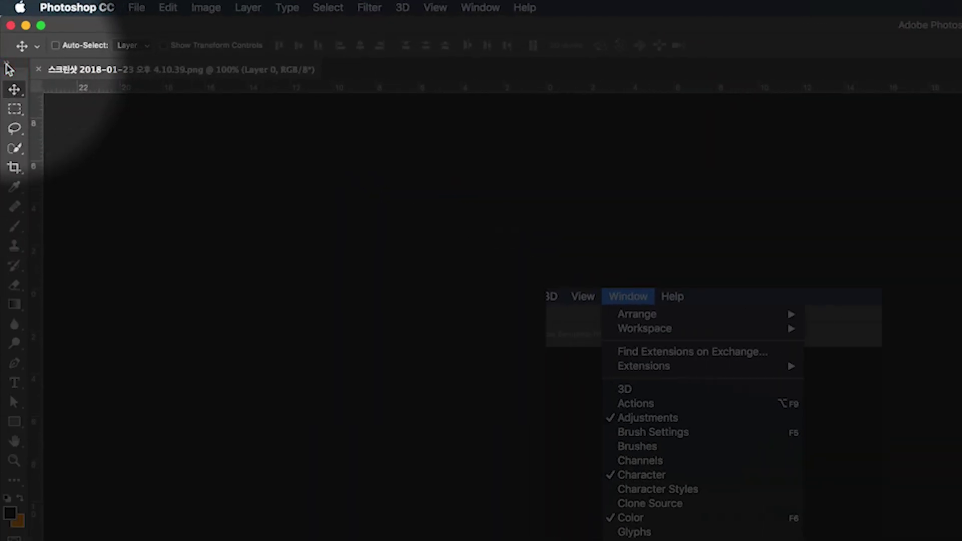
click(6, 64)
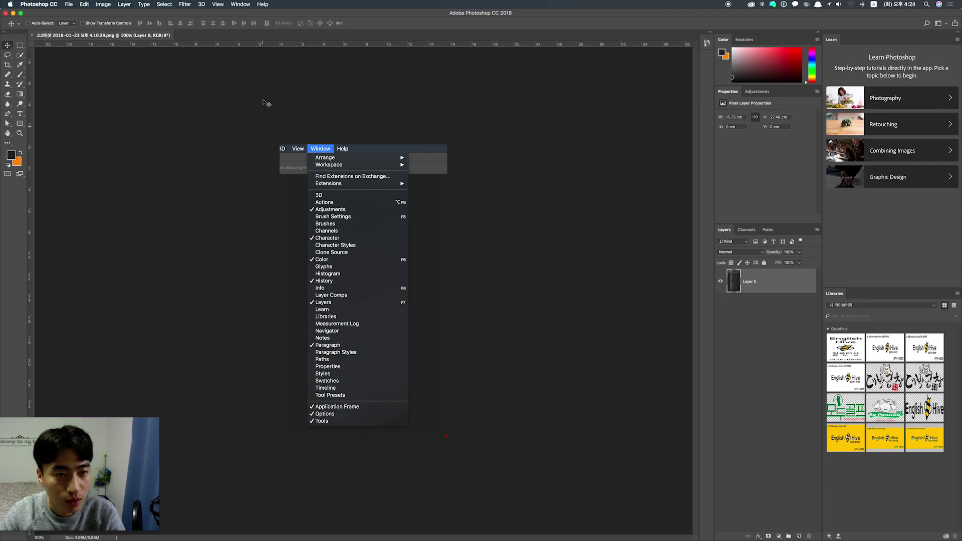
Show the Adjustments and Character panels from the Window menu
click(242, 5)
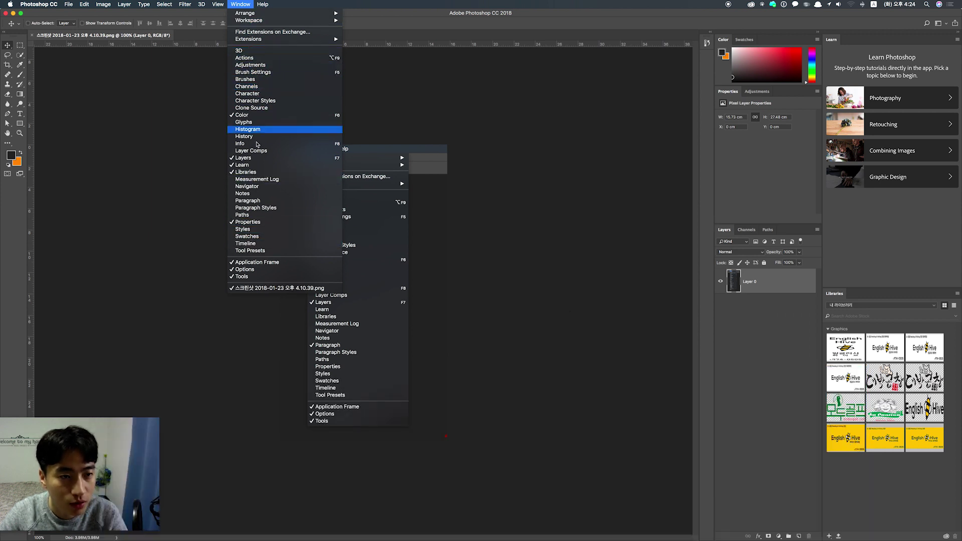
click(187, 157)
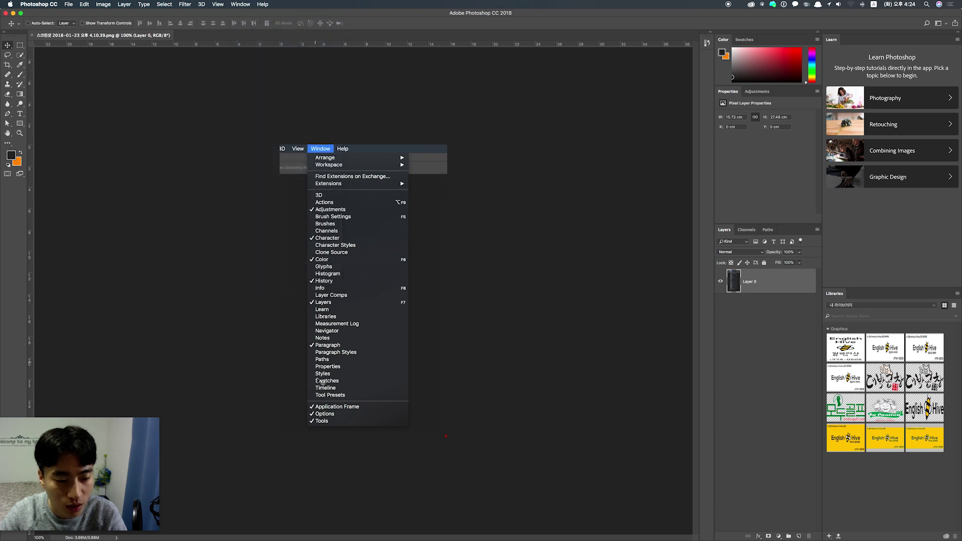
click(241, 4)
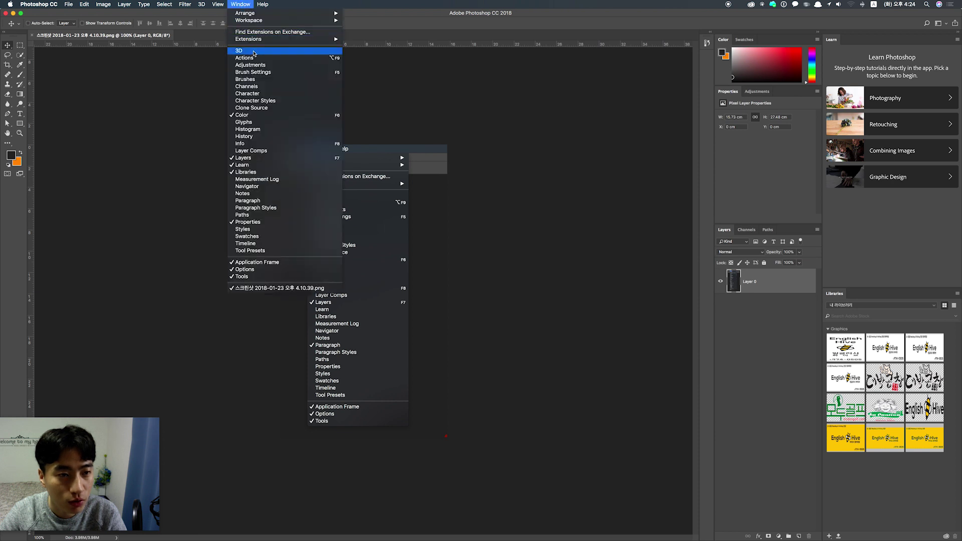
click(253, 65)
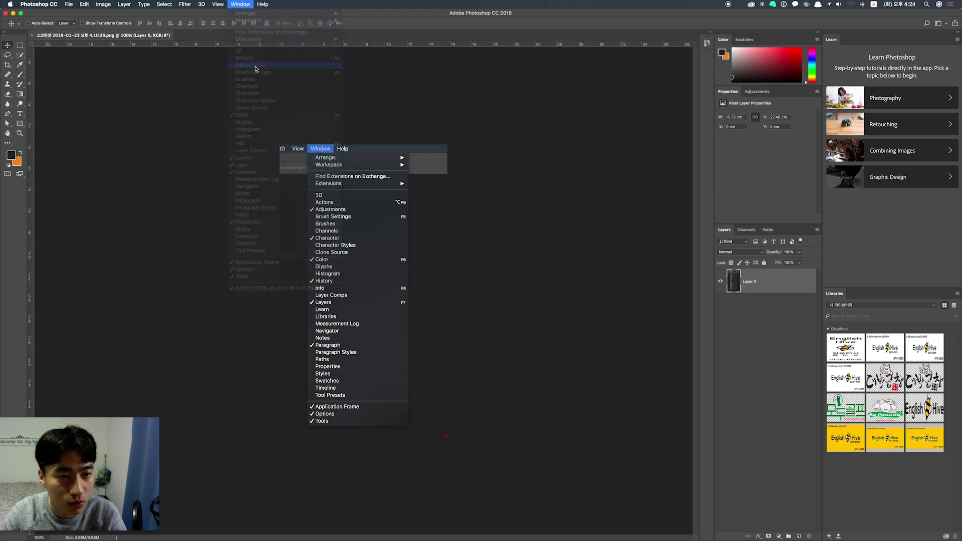
click(216, 4)
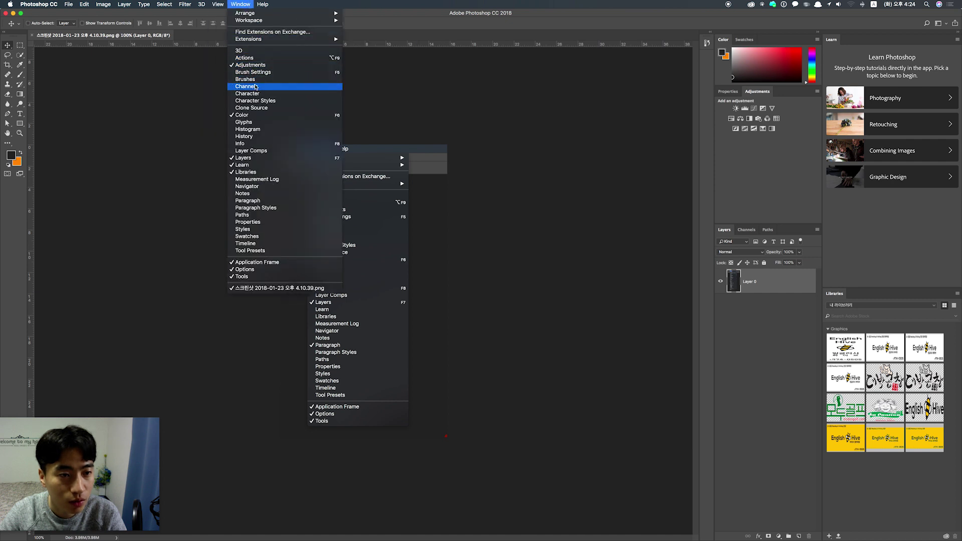
click(257, 94)
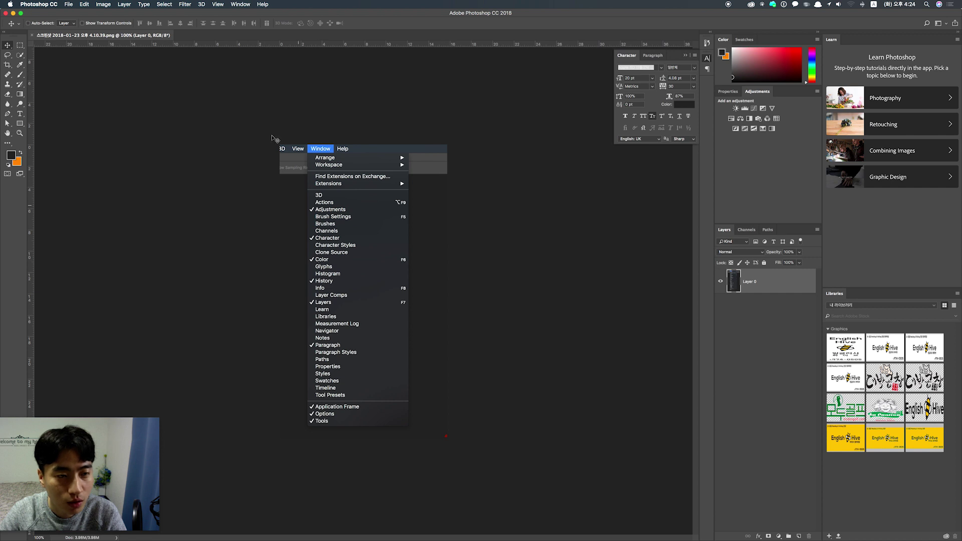
click(234, 5)
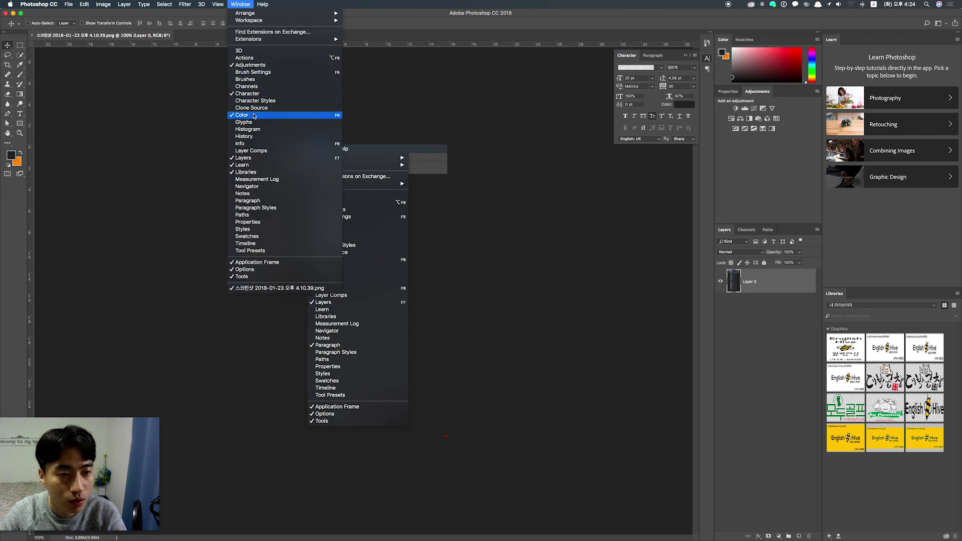
click(238, 4)
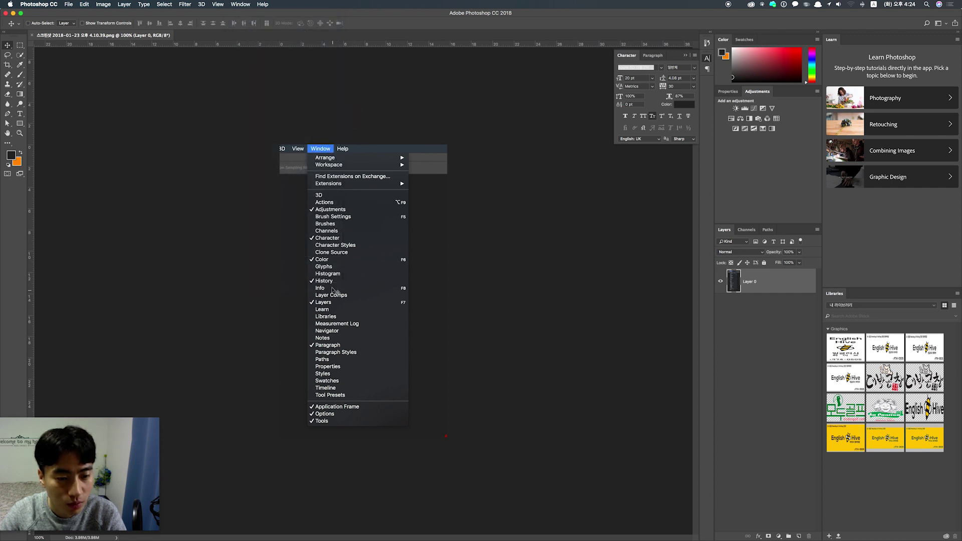
Open History, close Learn and Libraries, and show Paragraph from the Window menu
click(221, 5)
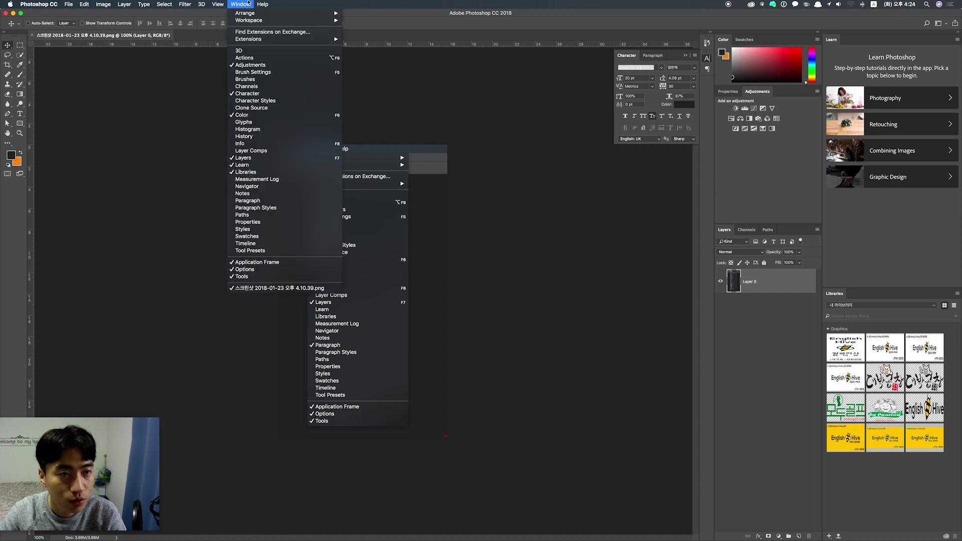
click(278, 139)
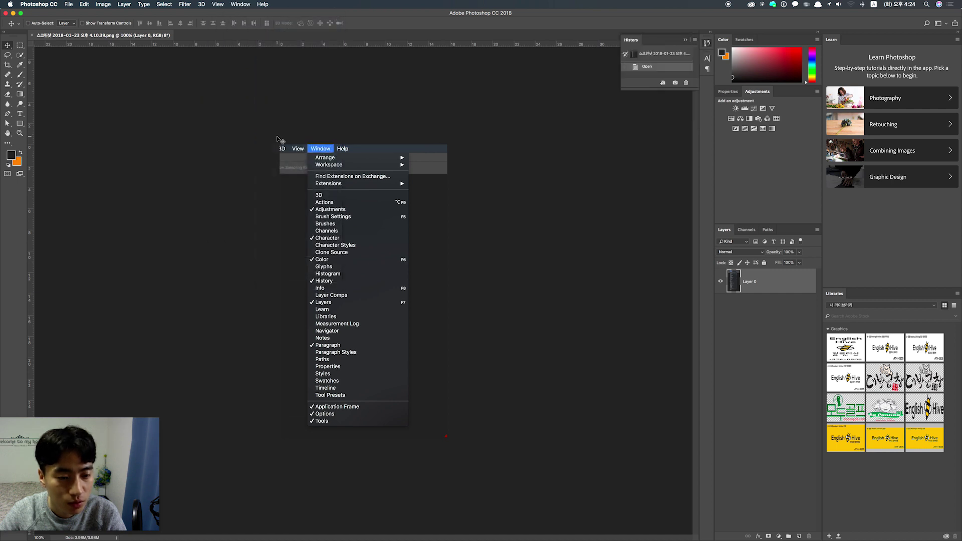
click(240, 4)
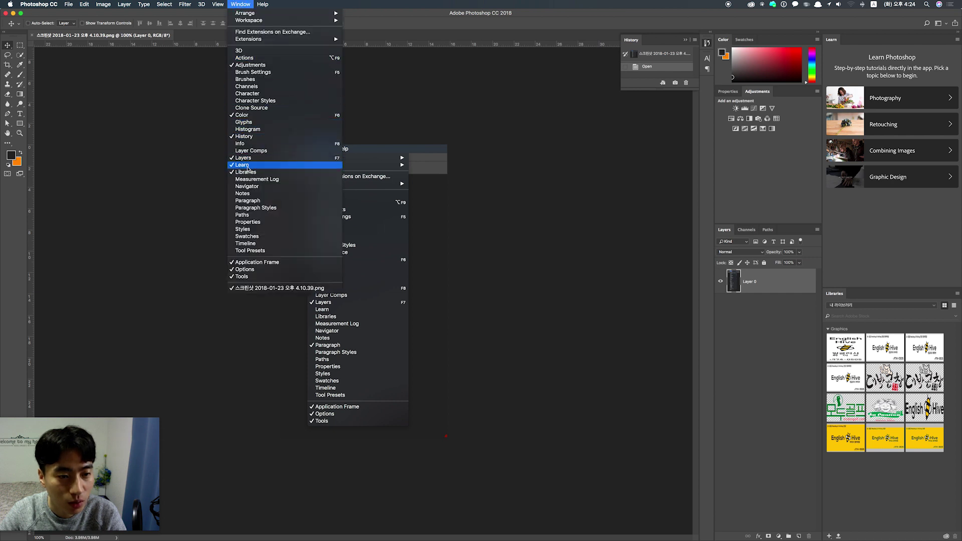
click(268, 165)
click(240, 4)
click(267, 173)
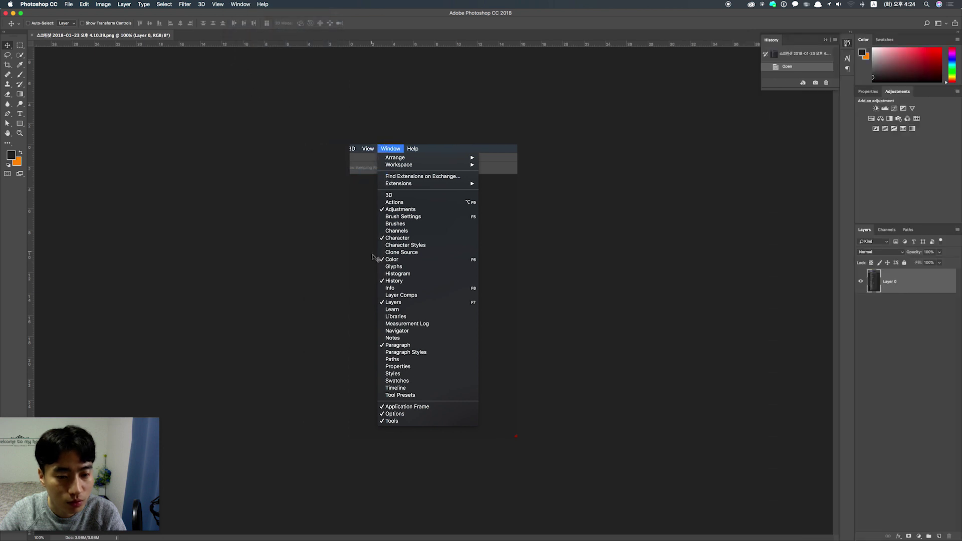
click(240, 4)
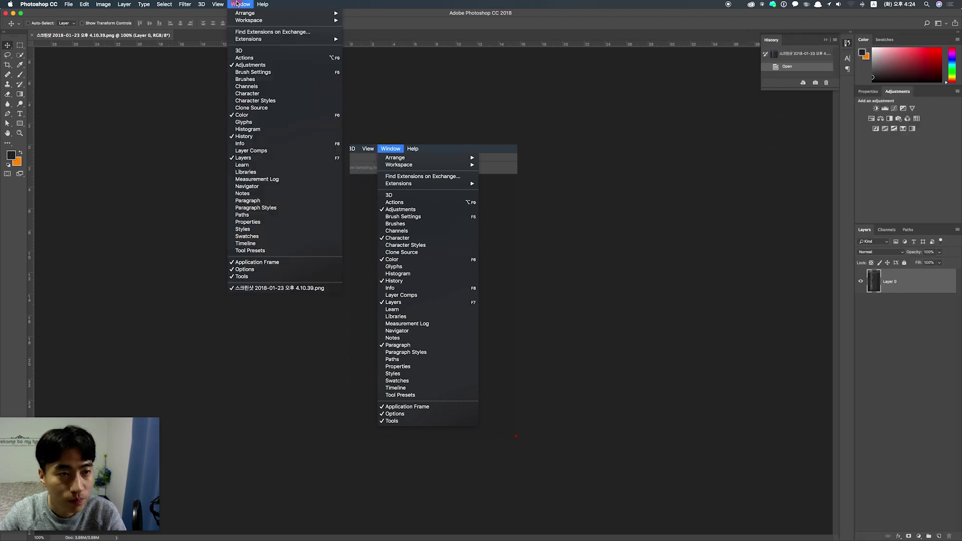
click(254, 203)
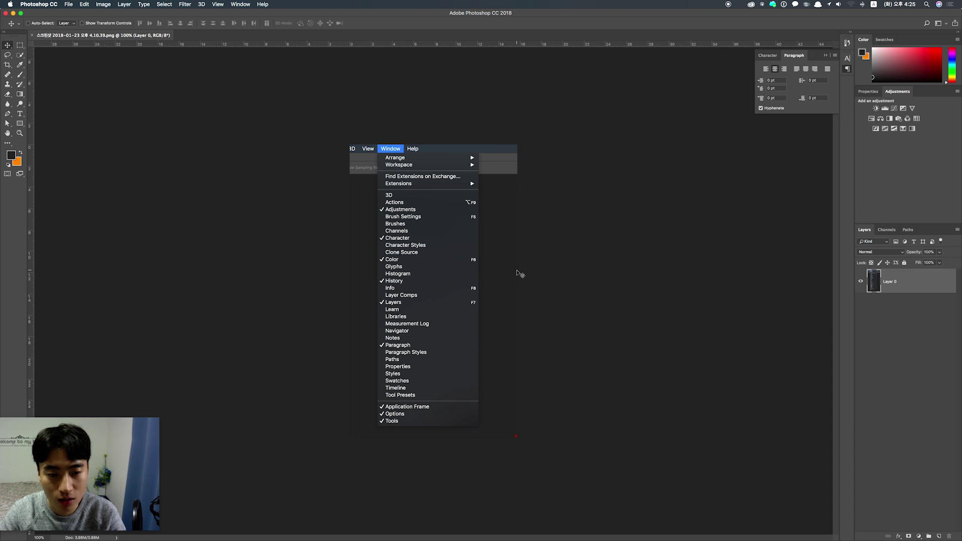
mouse_move(782, 55)
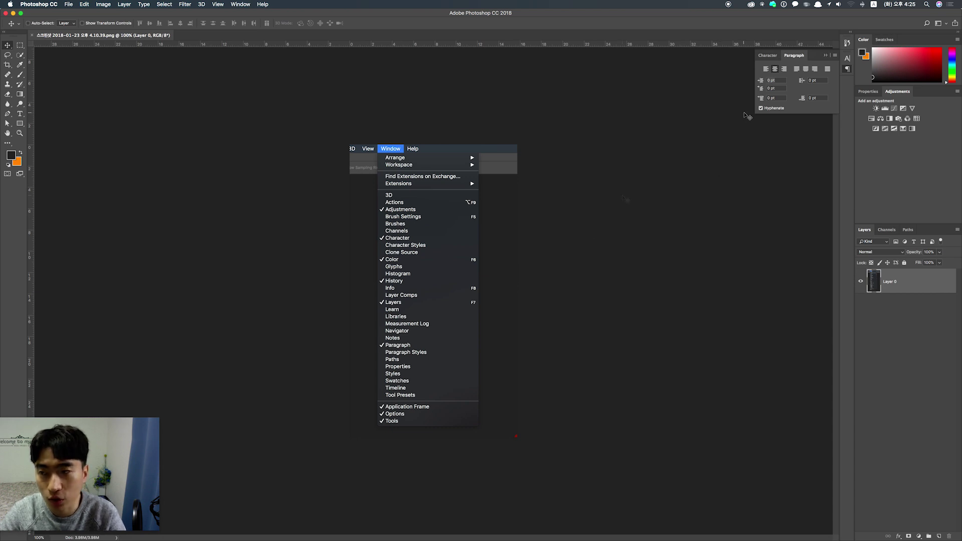
click(776, 80)
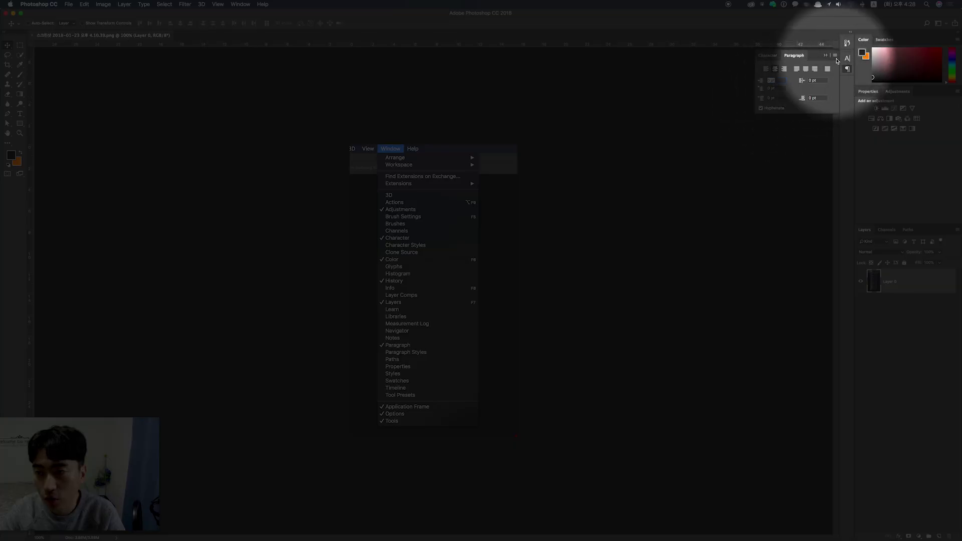
Drag the History and Paragraph panels out of the collapsed icon strip onto the canvas
click(850, 34)
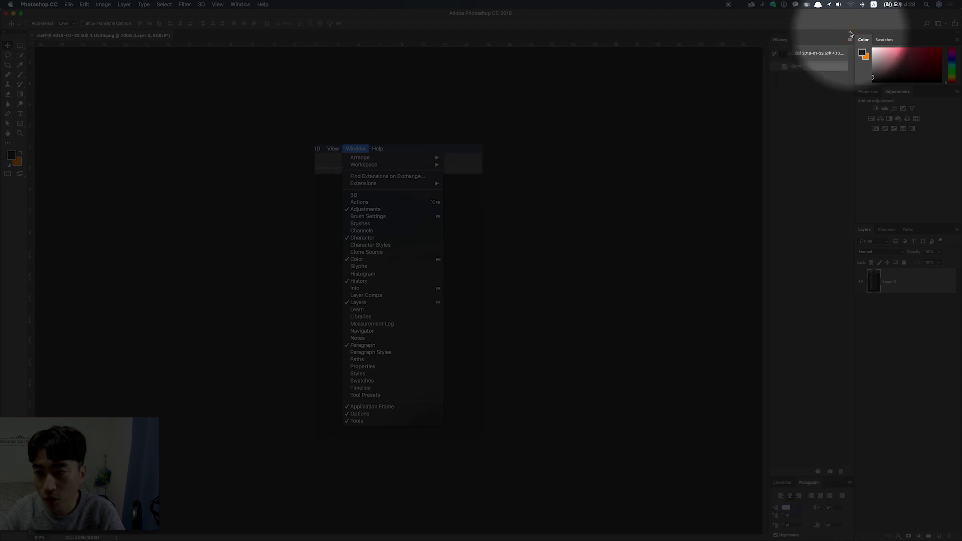
click(851, 33)
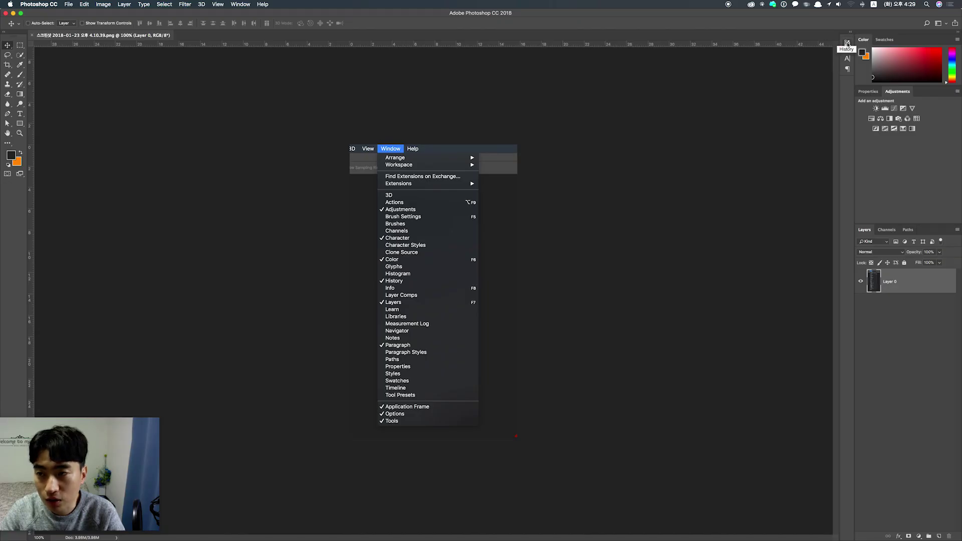
mouse_move(848, 44)
mouse_down()
mouse_move(731, 96)
mouse_move(732, 123)
mouse_up()
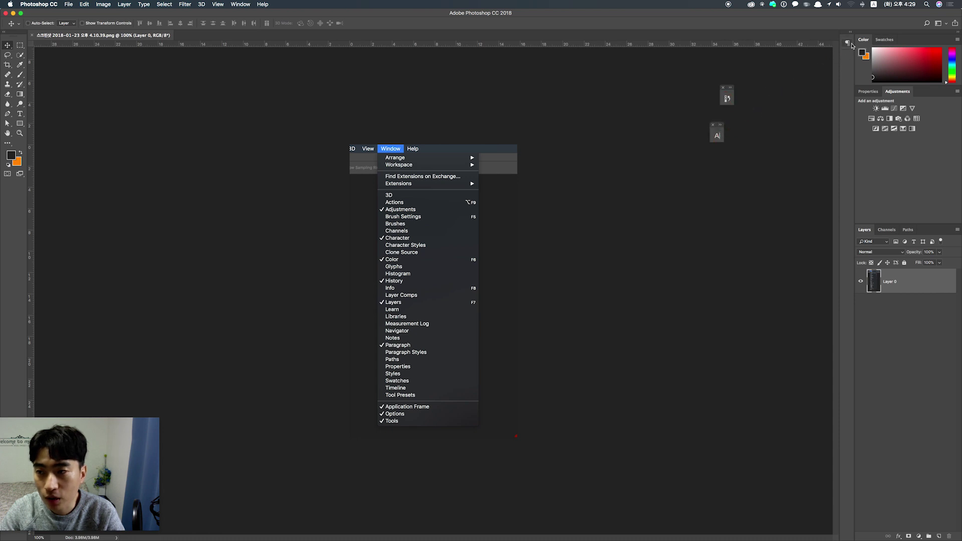
drag(848, 45, 702, 207)
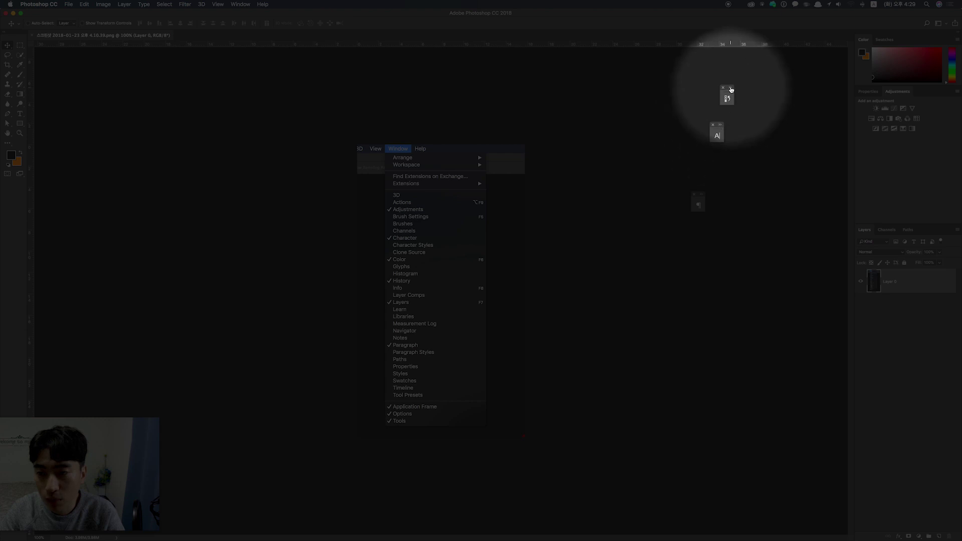
Expand the floating History, Character and Paragraph panels, shifting Character further left
click(731, 88)
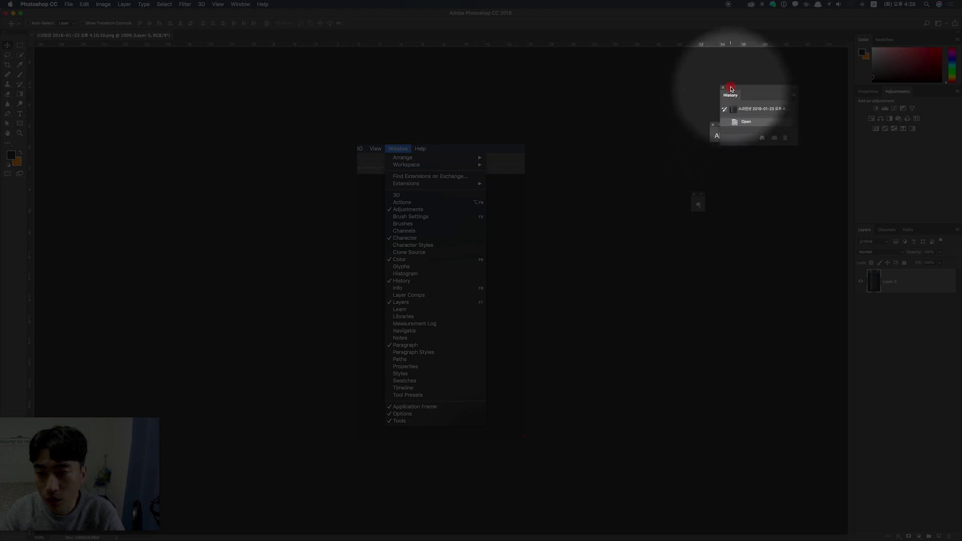
click(717, 131)
drag(731, 136, 562, 136)
click(699, 203)
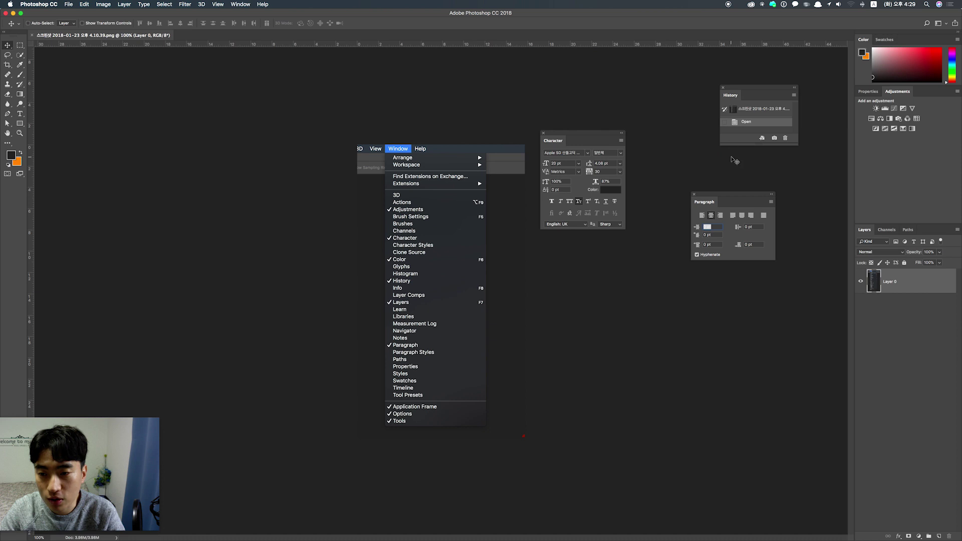
Stack Paragraph under Character and History under Paragraph, then move the group beside the dock
mouse_move(708, 196)
mouse_down()
mouse_move(572, 247)
mouse_move(560, 241)
mouse_up()
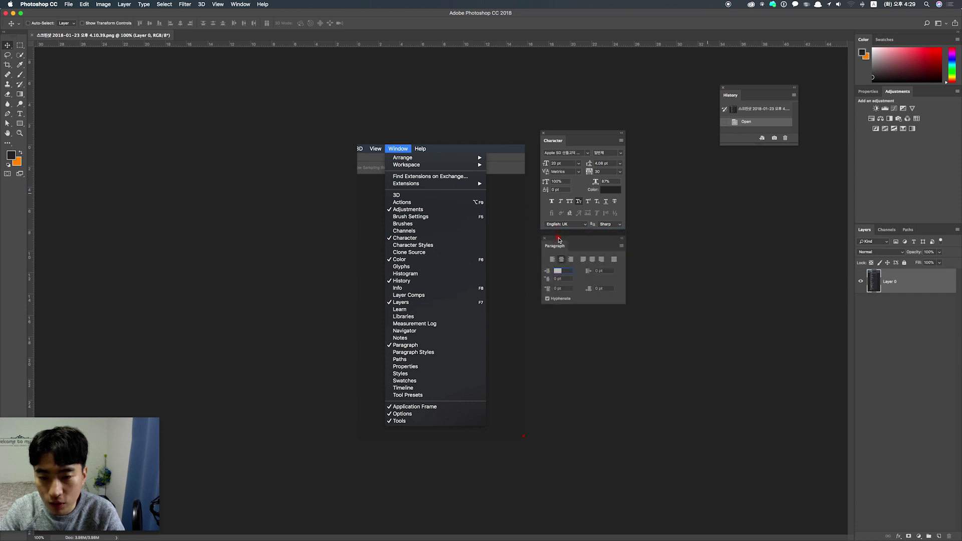
drag(560, 240, 558, 233)
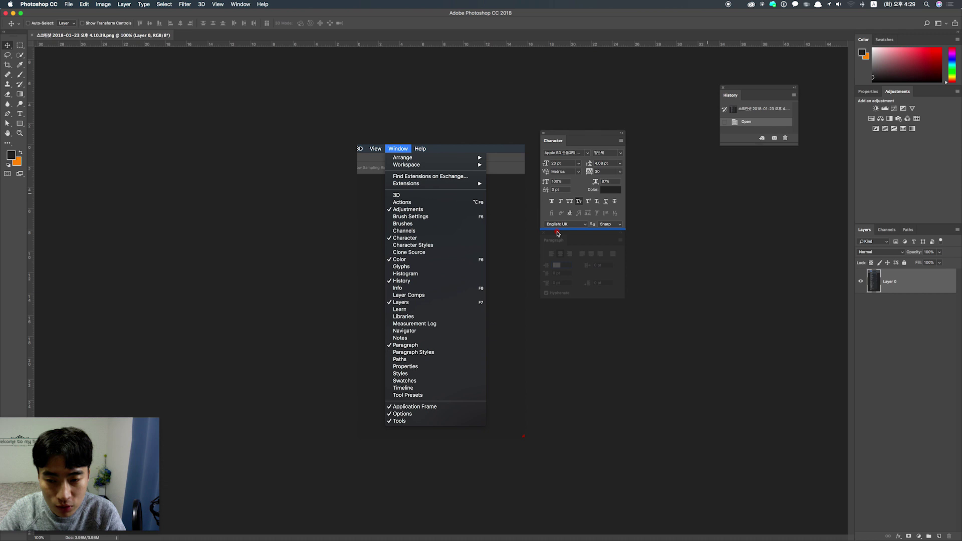
drag(558, 233, 558, 233)
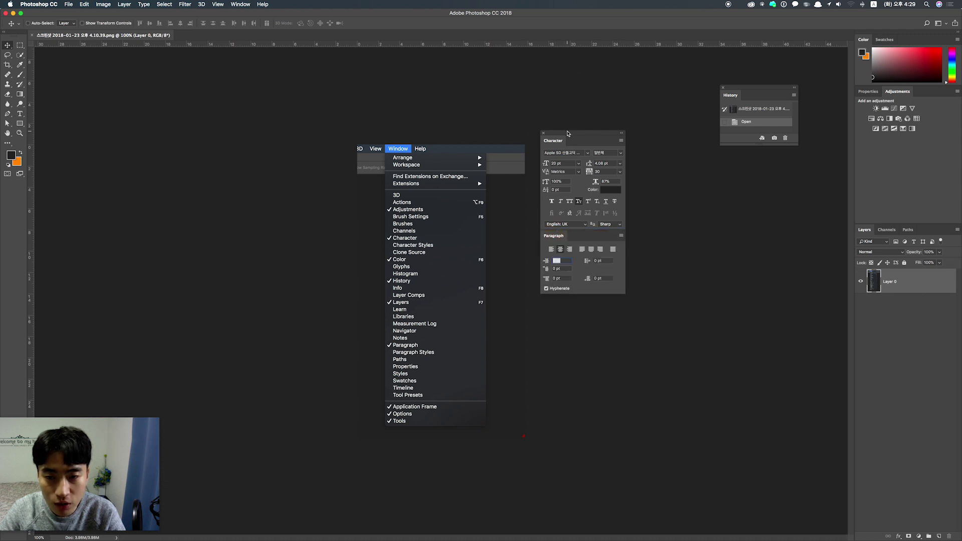
drag(567, 133, 654, 109)
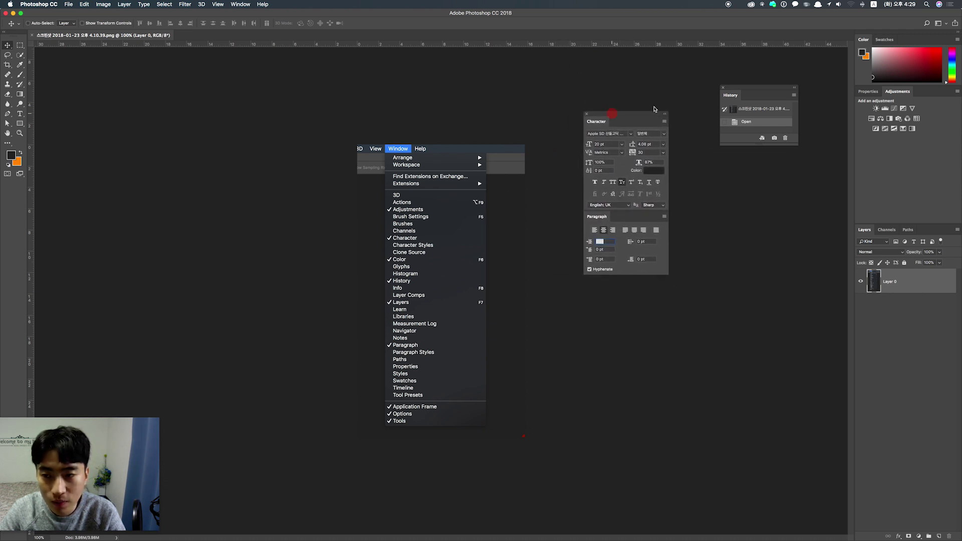
drag(735, 90, 603, 279)
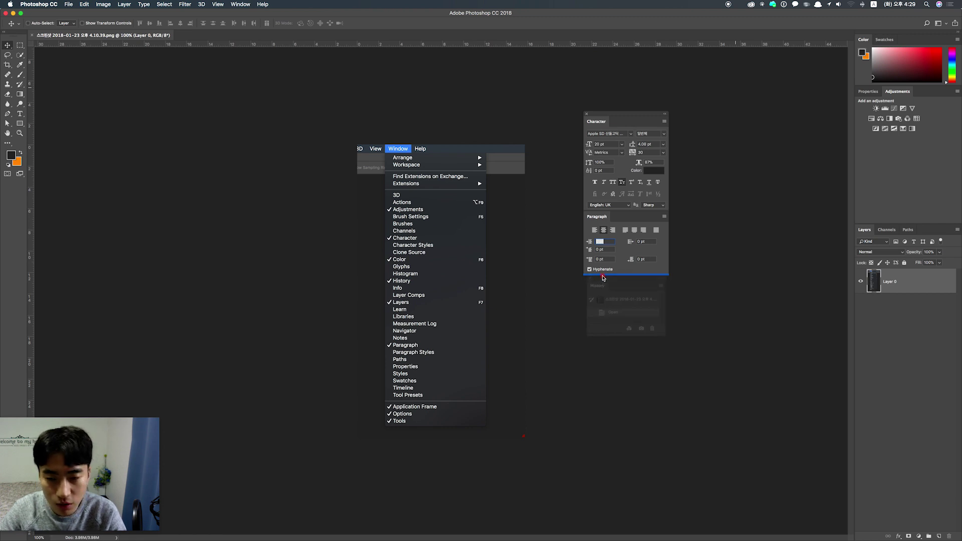
drag(603, 278, 602, 279)
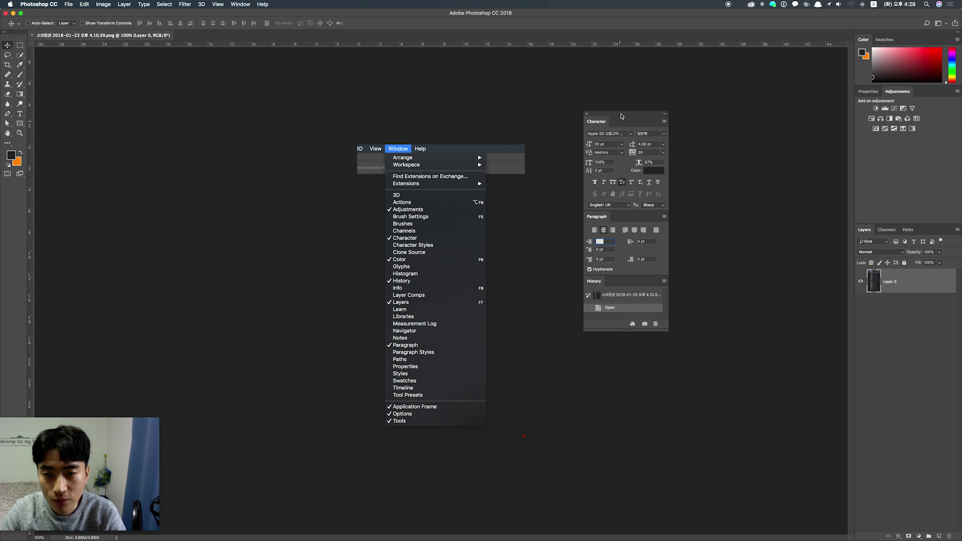
mouse_move(621, 115)
mouse_down()
mouse_move(809, 44)
mouse_move(807, 35)
mouse_up()
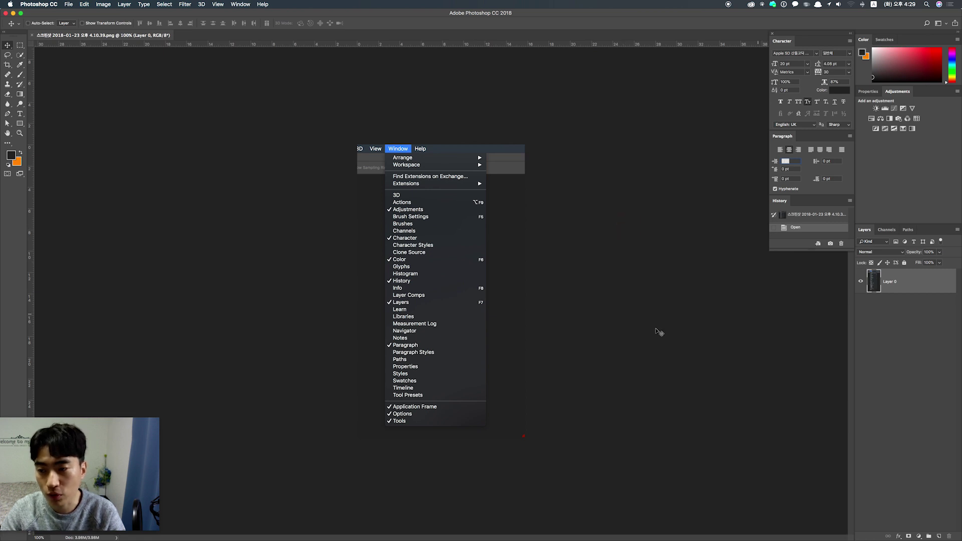
Dock the Character, Paragraph and History group as a column left of Color and Layers
mouse_move(798, 32)
mouse_down()
mouse_move(681, 139)
mouse_move(763, 172)
mouse_move(755, 194)
mouse_move(854, 191)
mouse_up()
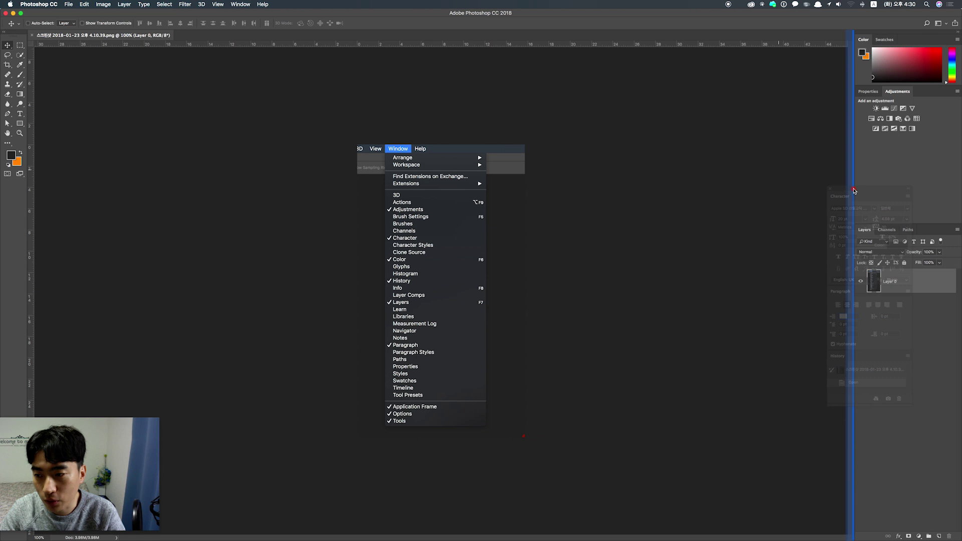
drag(851, 191, 854, 192)
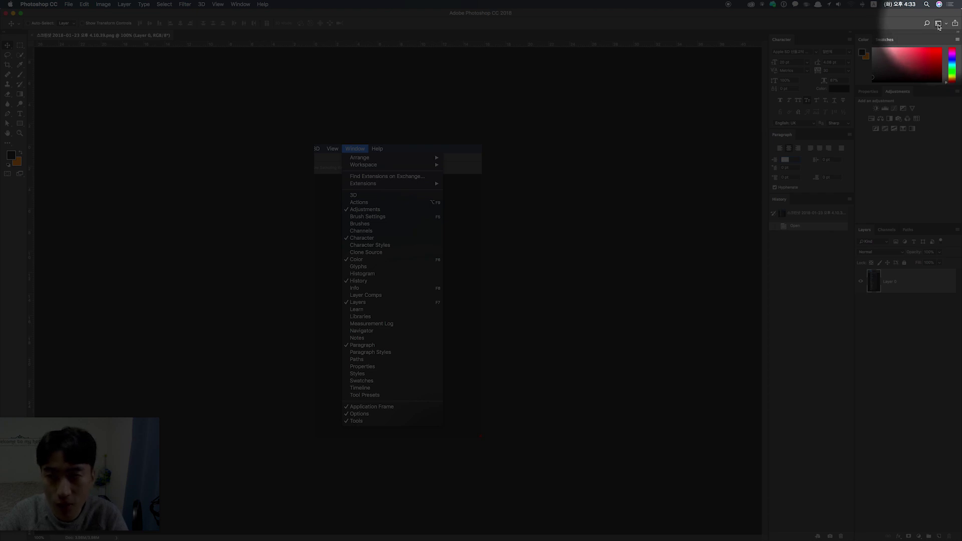
Save the layout as workspace 'rollstory' including Keyboard Shortcuts, Menus and Toolbar
click(938, 25)
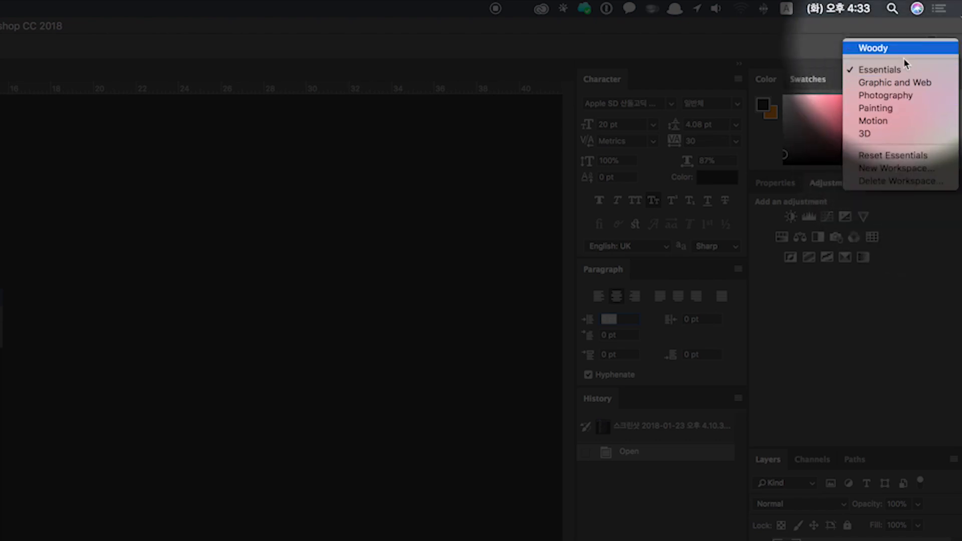
click(897, 169)
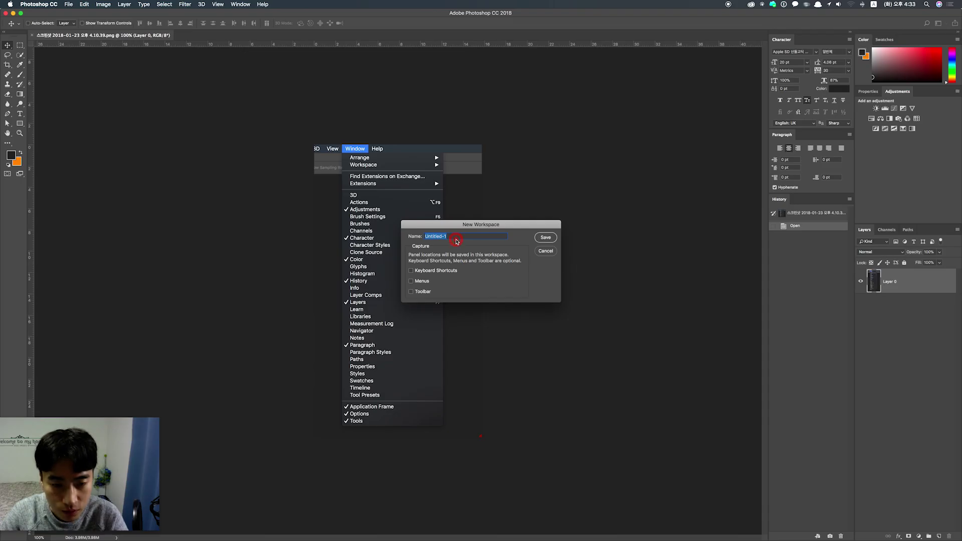
key(BackSpace)
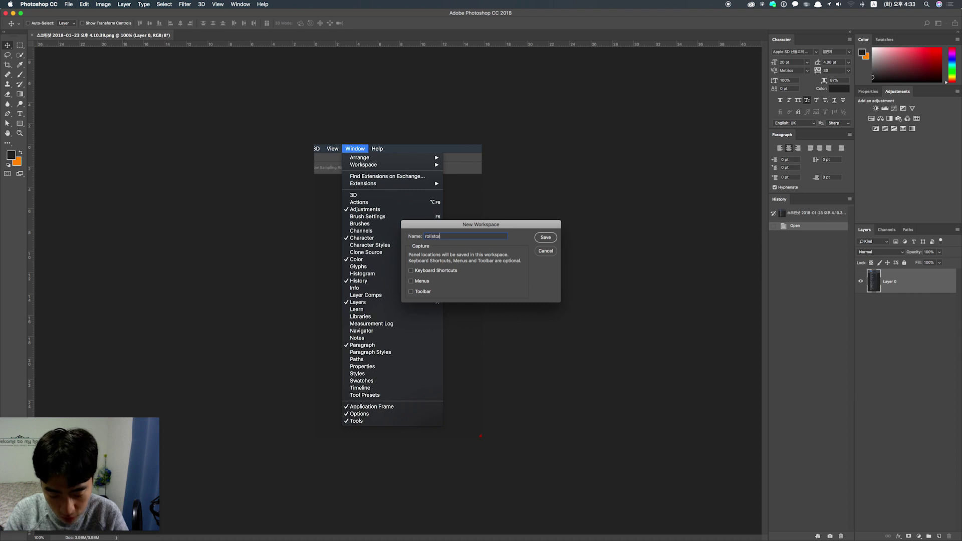
text(y)
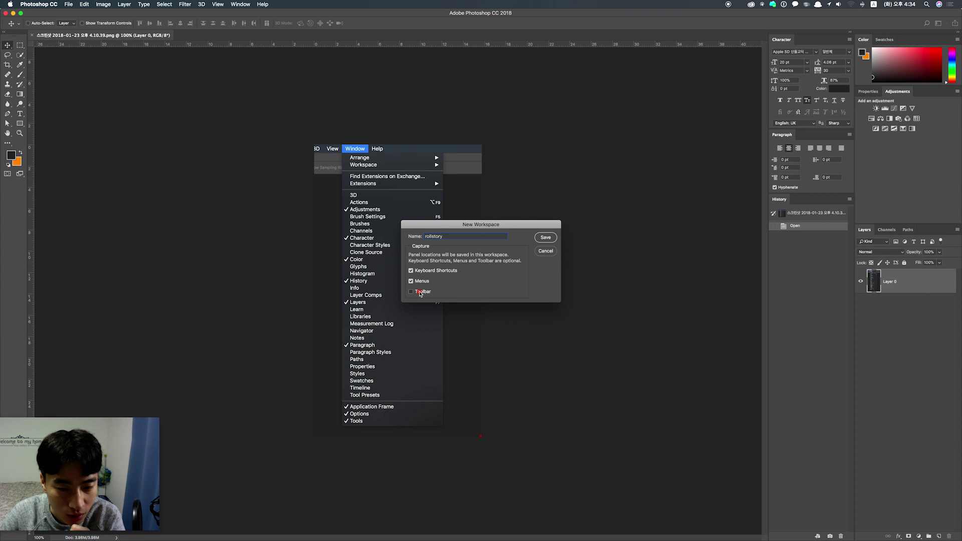
click(546, 238)
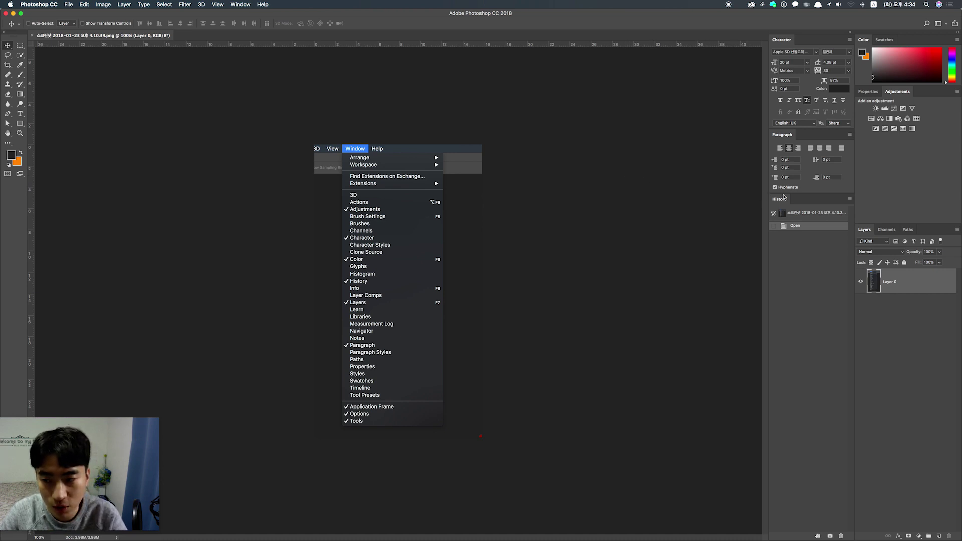
Undock the History, Paragraph and Character panels so they float over the canvas
drag(779, 202, 634, 230)
drag(782, 134, 582, 162)
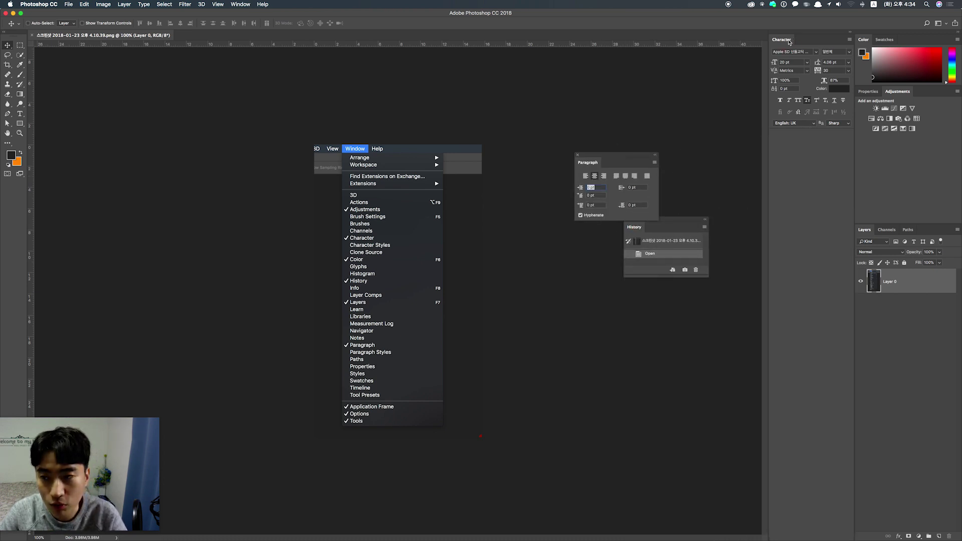
drag(782, 39, 597, 99)
Close the Color and Swatches group, float the Layers and Tools panels, and reposition Character
click(957, 40)
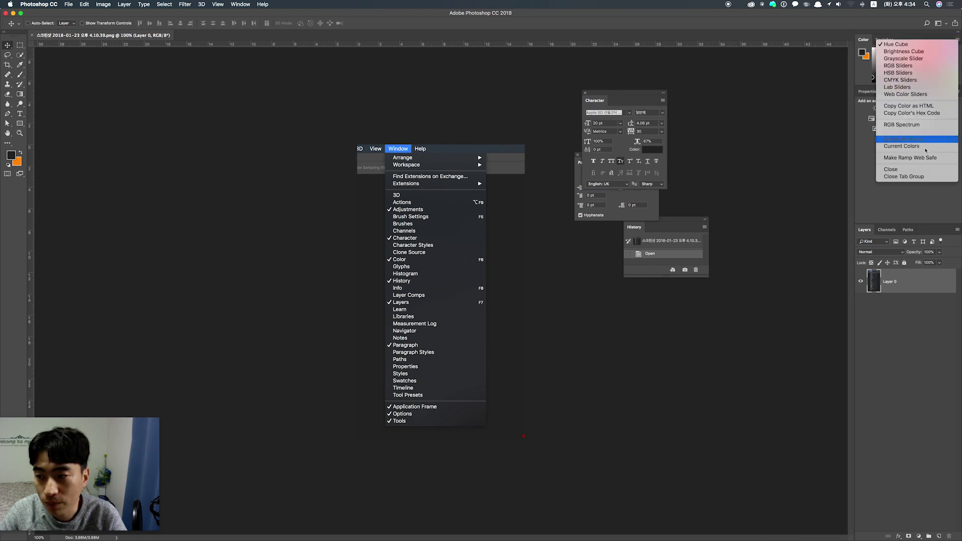
click(909, 177)
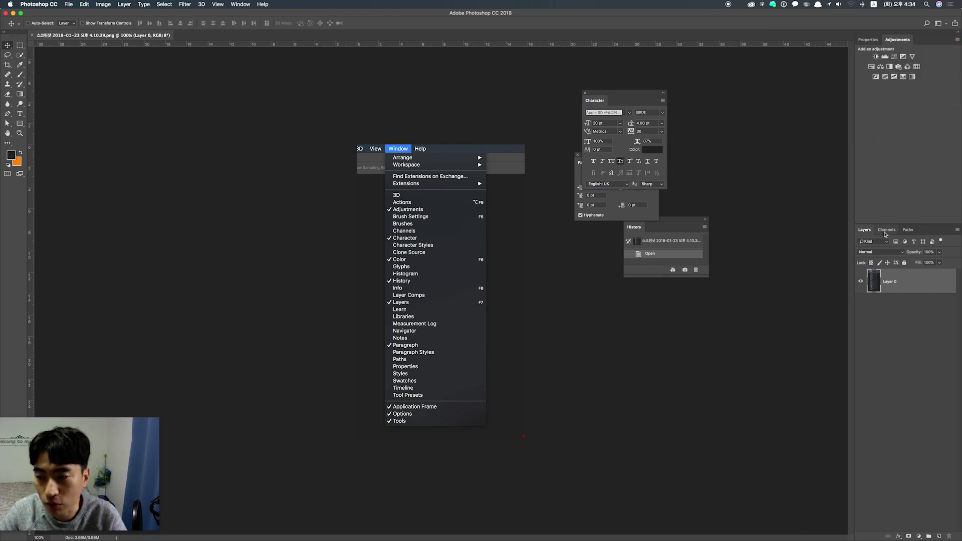
drag(867, 230, 501, 327)
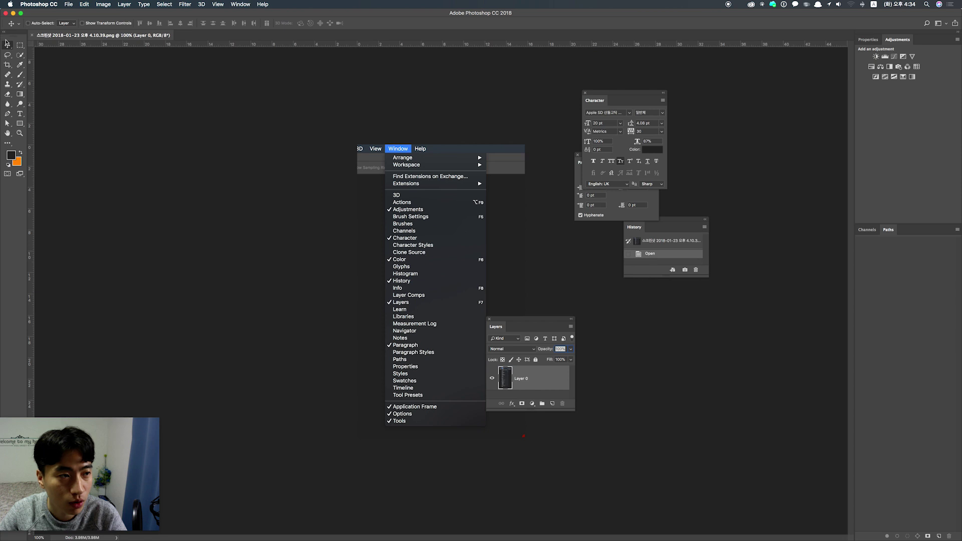
drag(13, 35, 288, 115)
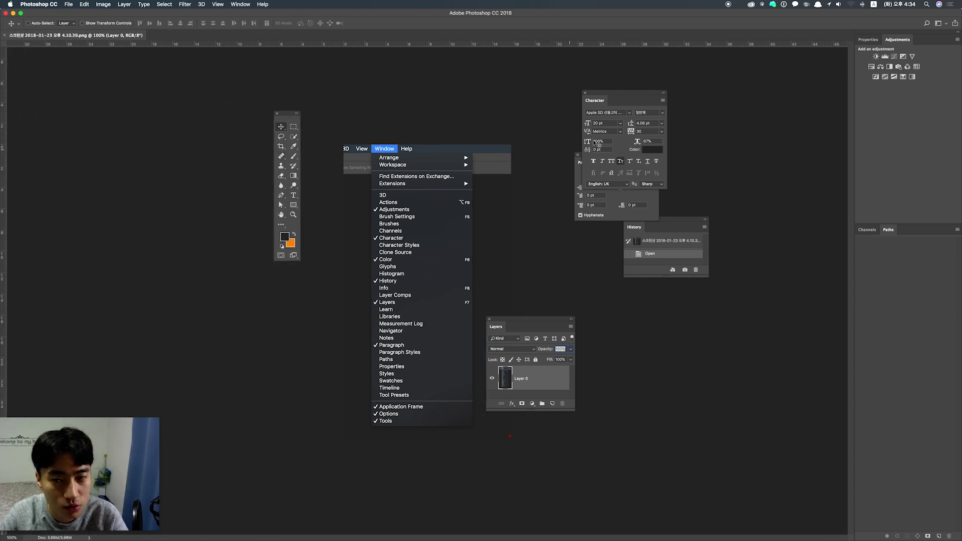
mouse_move(596, 100)
mouse_down()
mouse_move(921, 46)
mouse_move(746, 93)
mouse_up()
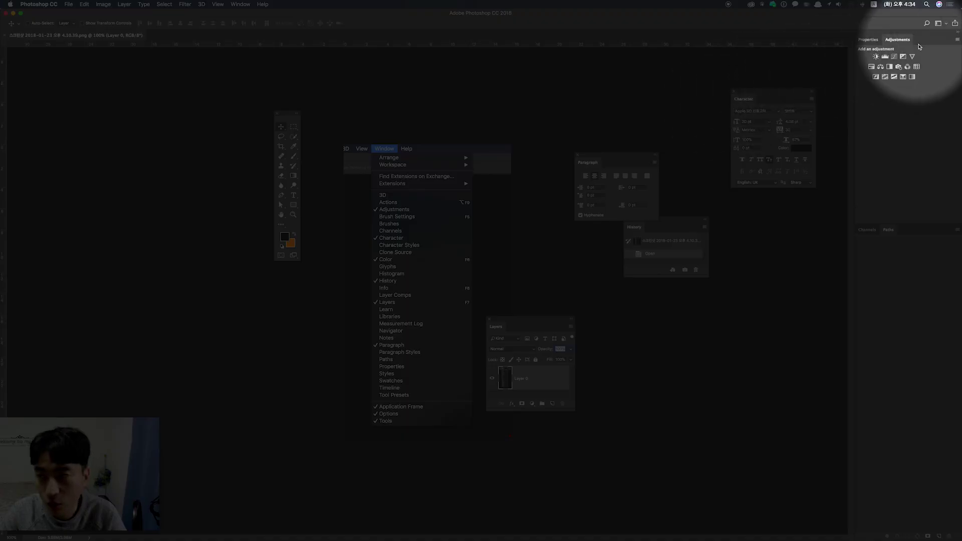
Choose Reset rollstory from the workspace switcher to restore the saved panel layout
click(946, 25)
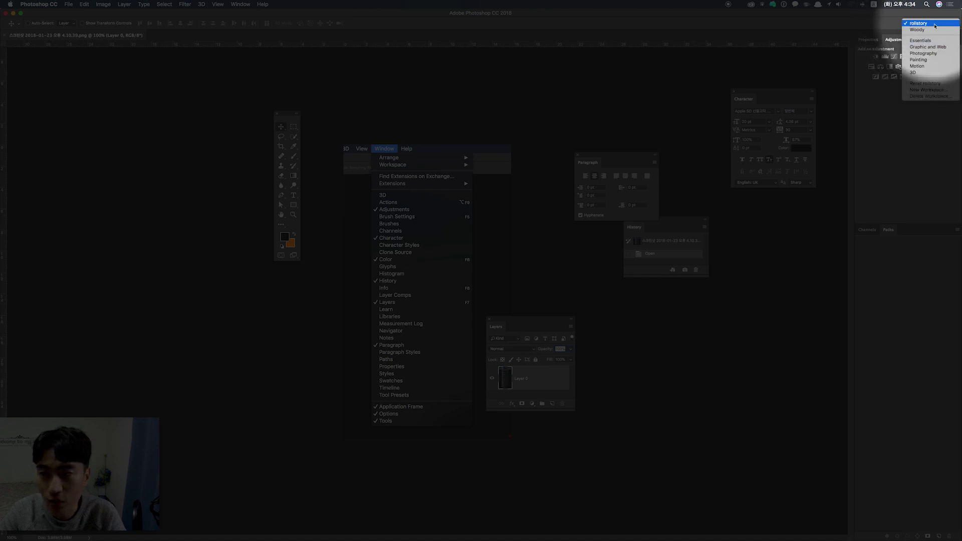
click(928, 24)
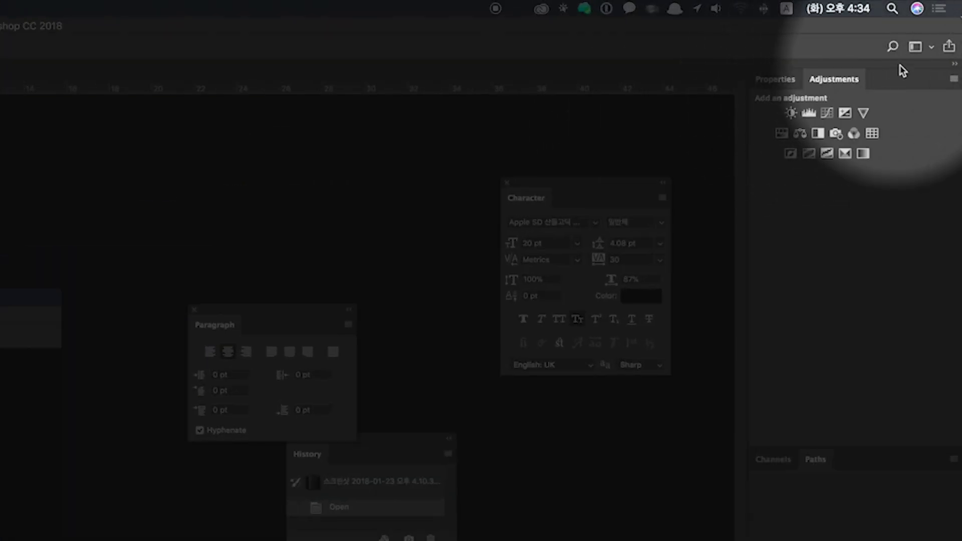
click(928, 47)
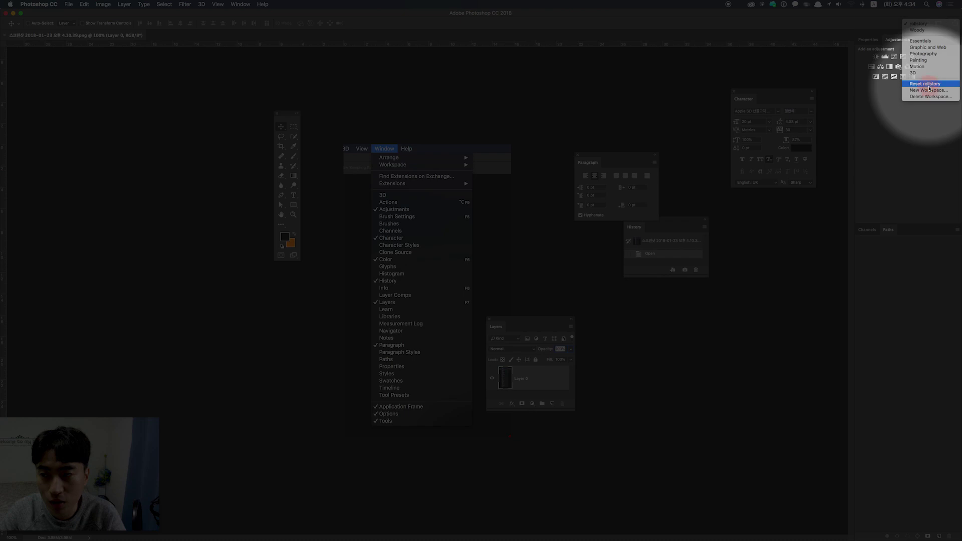
click(929, 90)
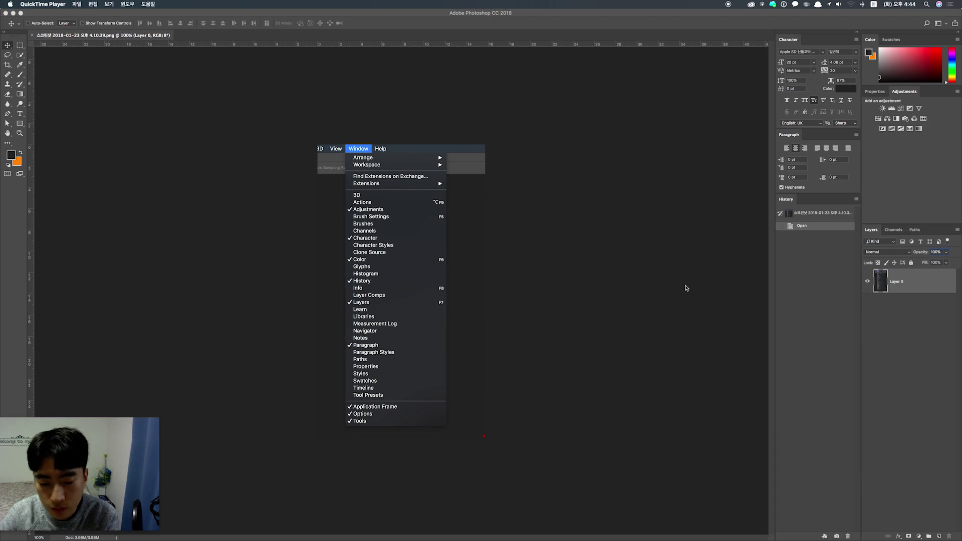
Widen the right panel column and dock Layers as a tab beside History
click(862, 295)
drag(848, 298, 864, 298)
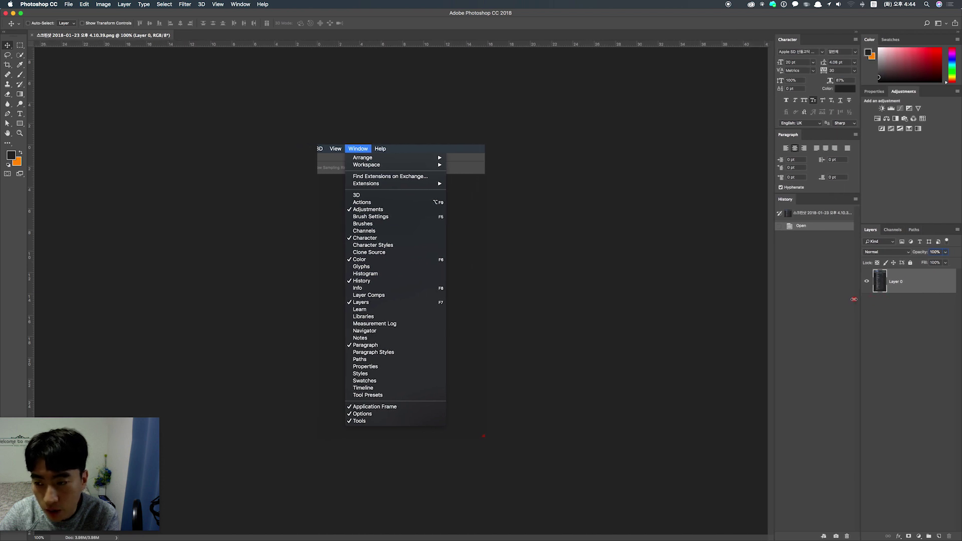
click(793, 201)
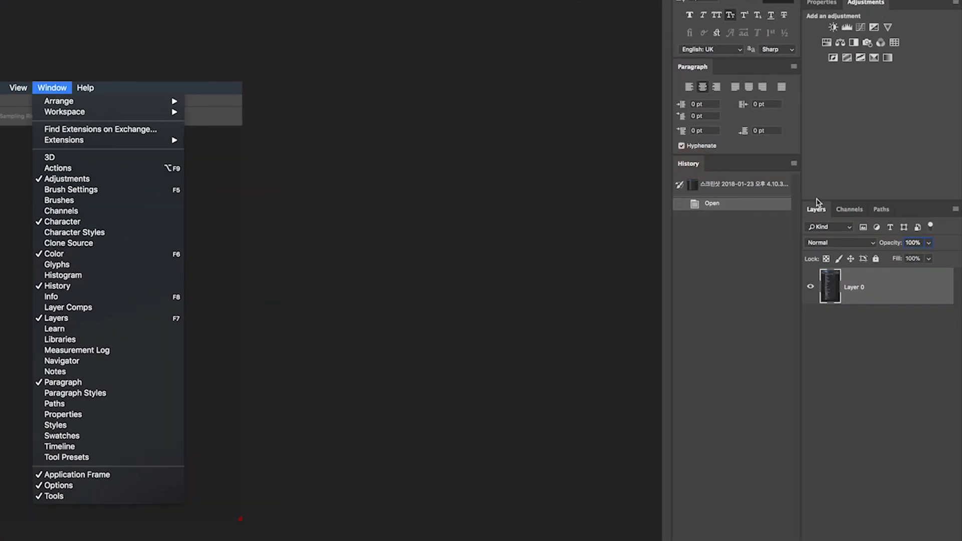
drag(815, 209, 717, 166)
drag(718, 169, 717, 169)
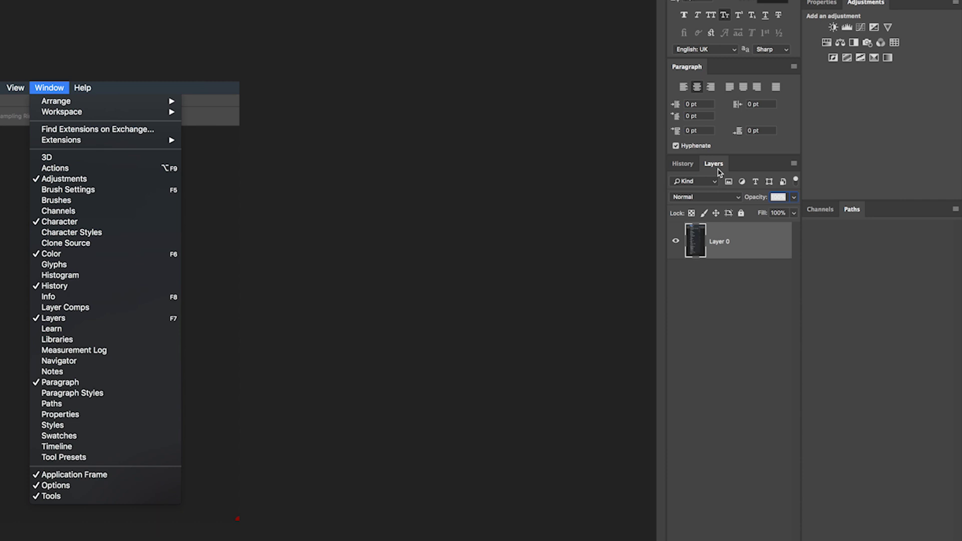
Switch back and forth between the History and Layers tabs to check the grouping
click(682, 164)
click(714, 164)
click(678, 165)
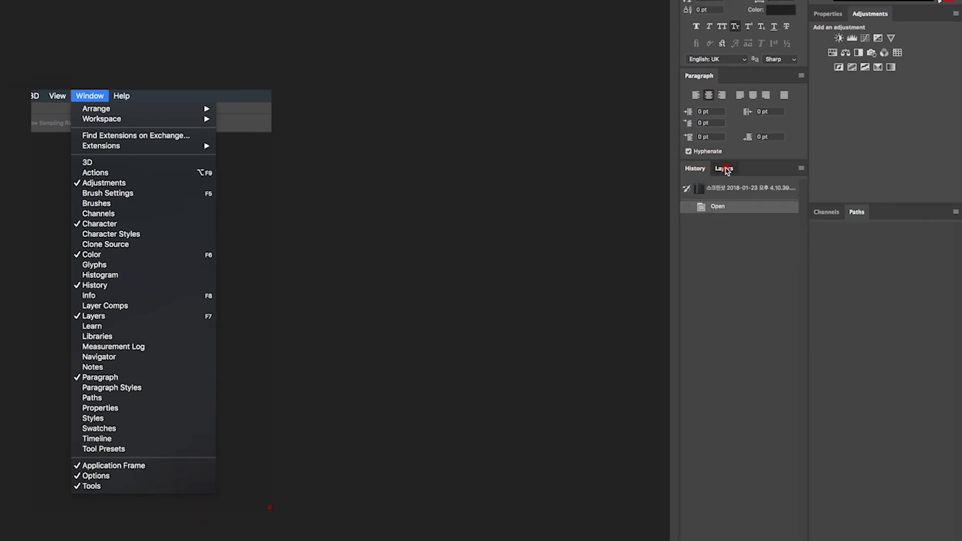
click(715, 165)
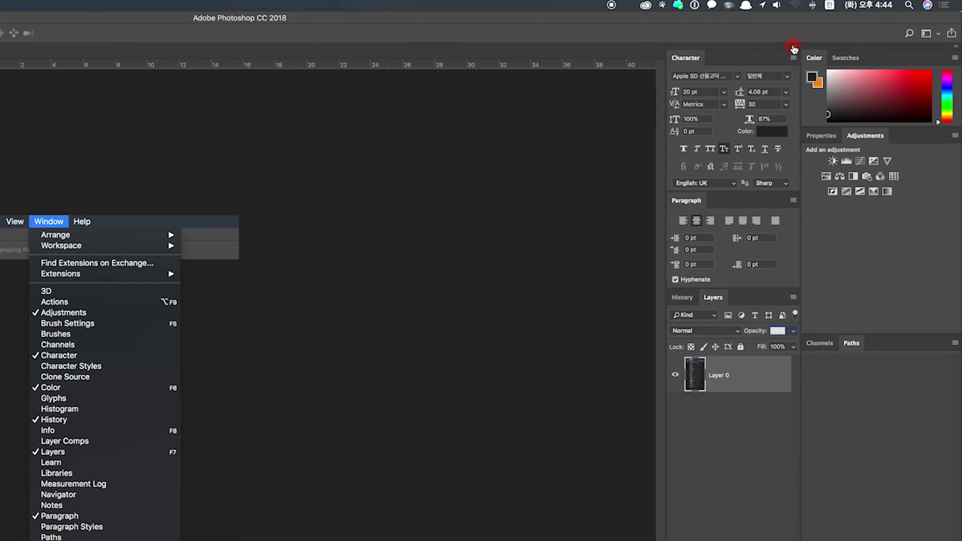
Collapse the panel column to icons and expand the Character and Paragraph panels from them
click(794, 47)
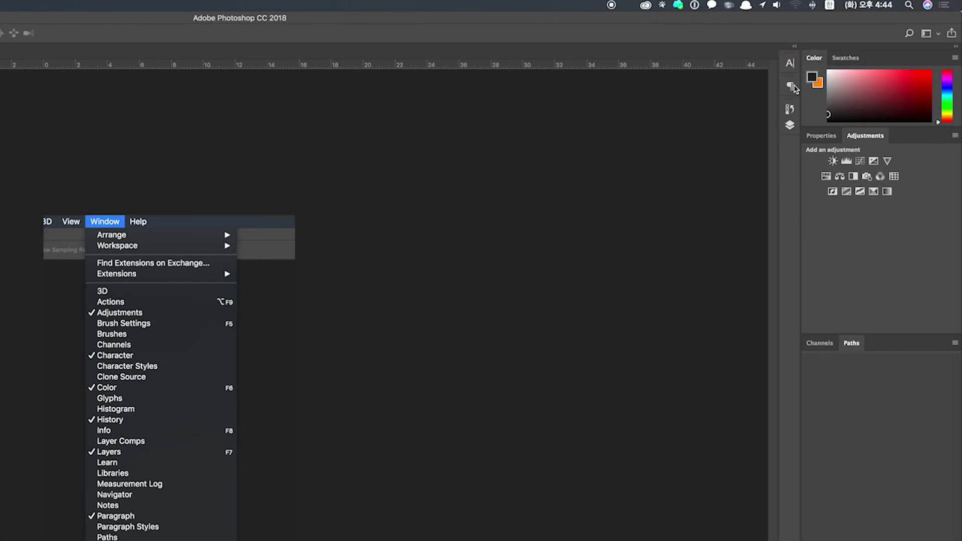
click(792, 63)
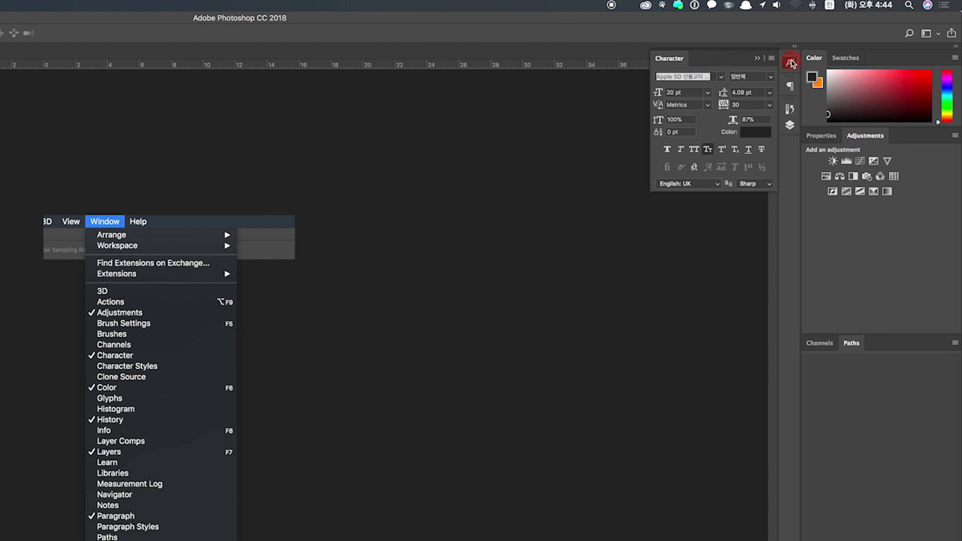
click(791, 63)
click(791, 86)
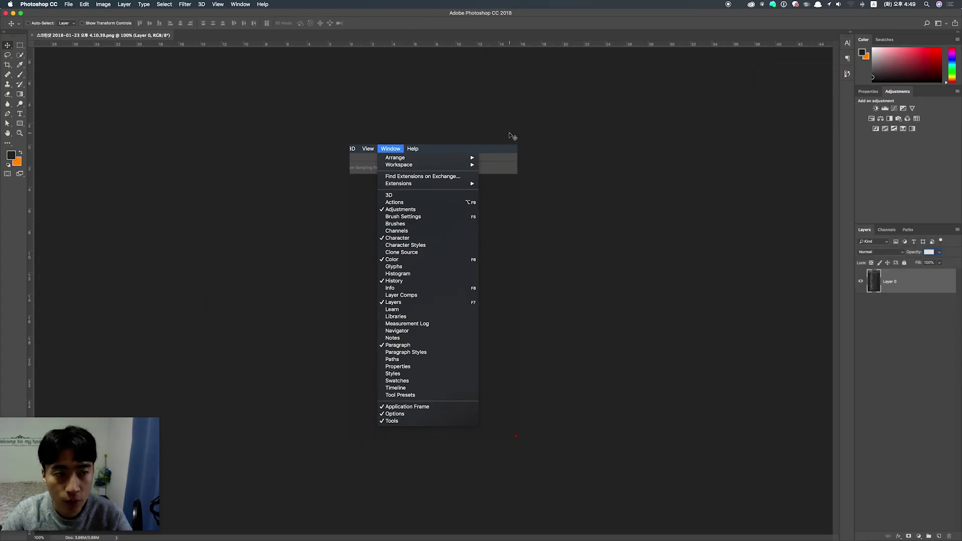
Add the Layers panel to the icon strip and pull the History icon out
click(241, 4)
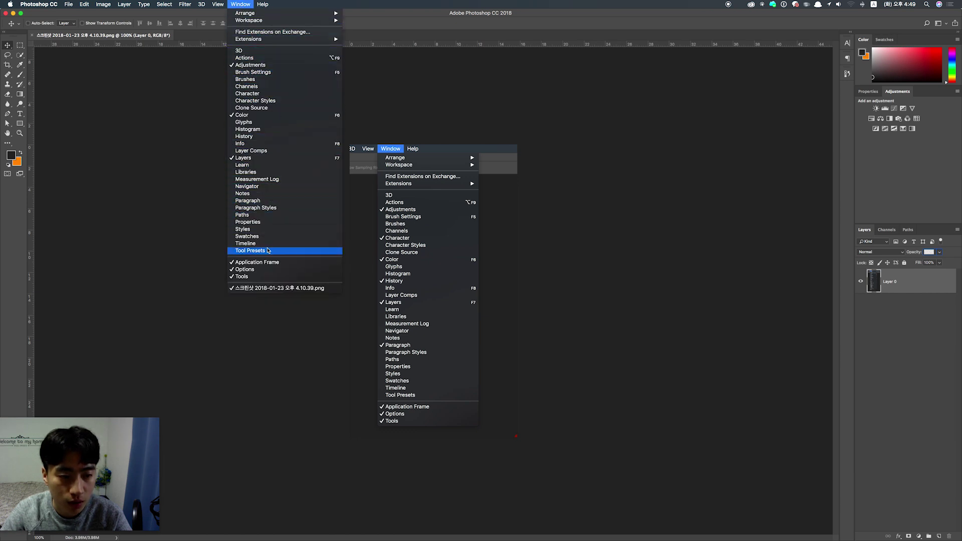
click(190, 239)
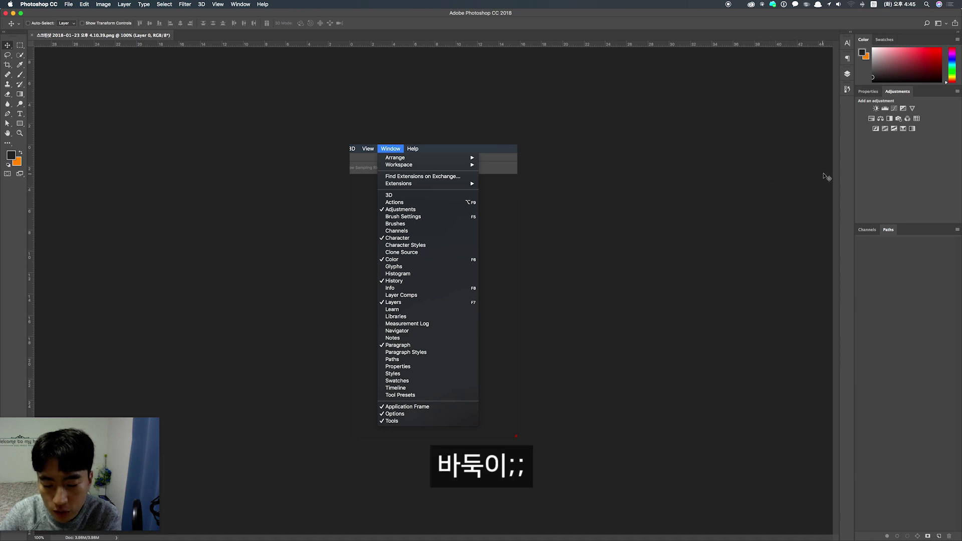
mouse_move(847, 89)
mouse_down()
mouse_move(769, 150)
mouse_move(731, 92)
mouse_up()
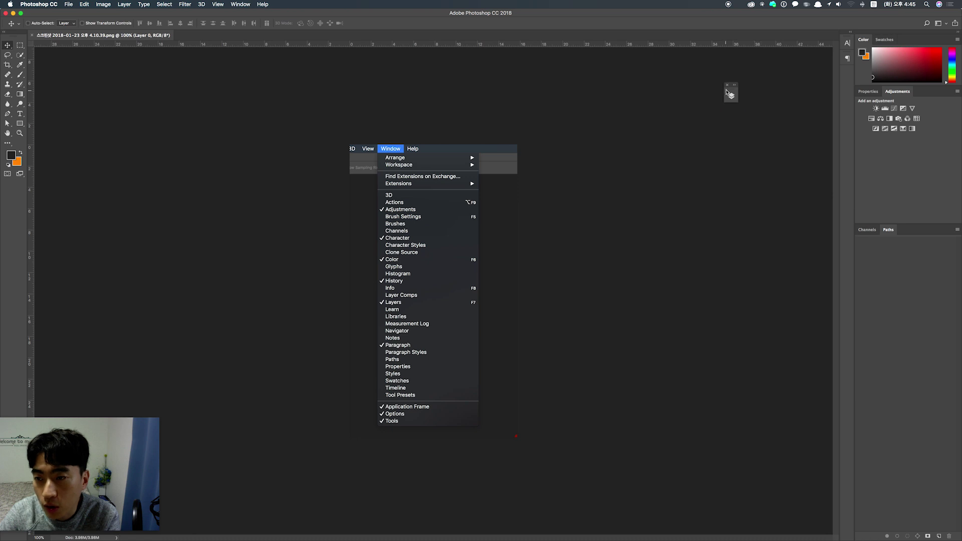
Expand the floating Layers icon, then choose Reset rollstory to restore the docked panels
click(731, 93)
click(729, 88)
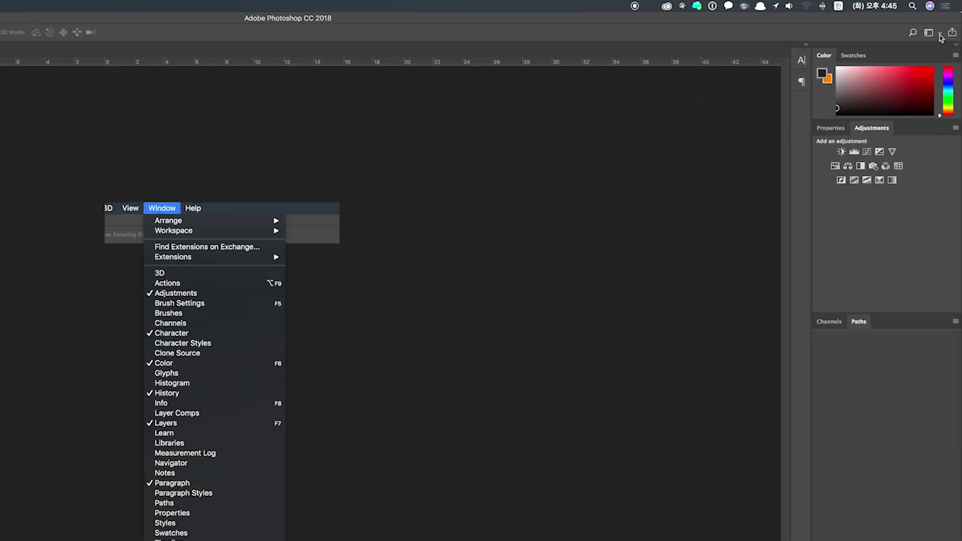
click(938, 24)
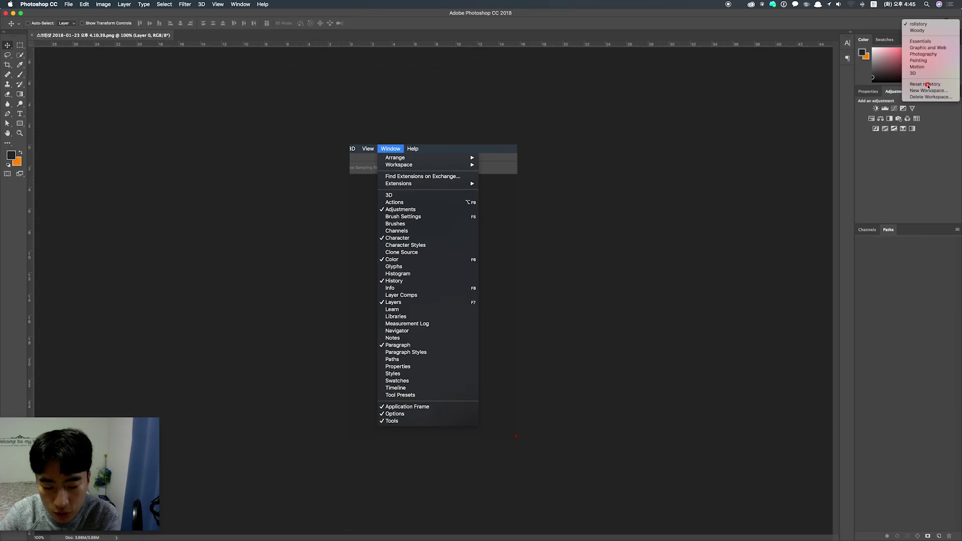
click(927, 85)
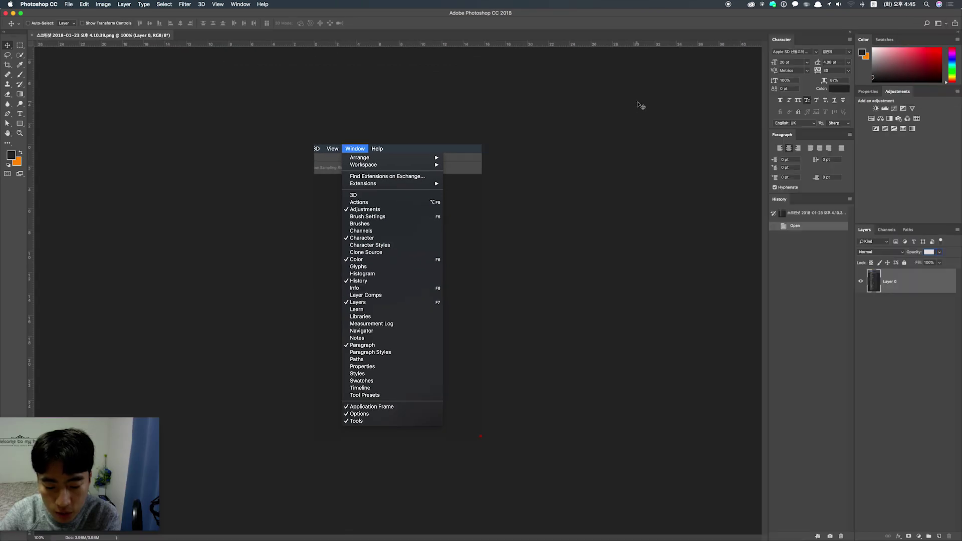